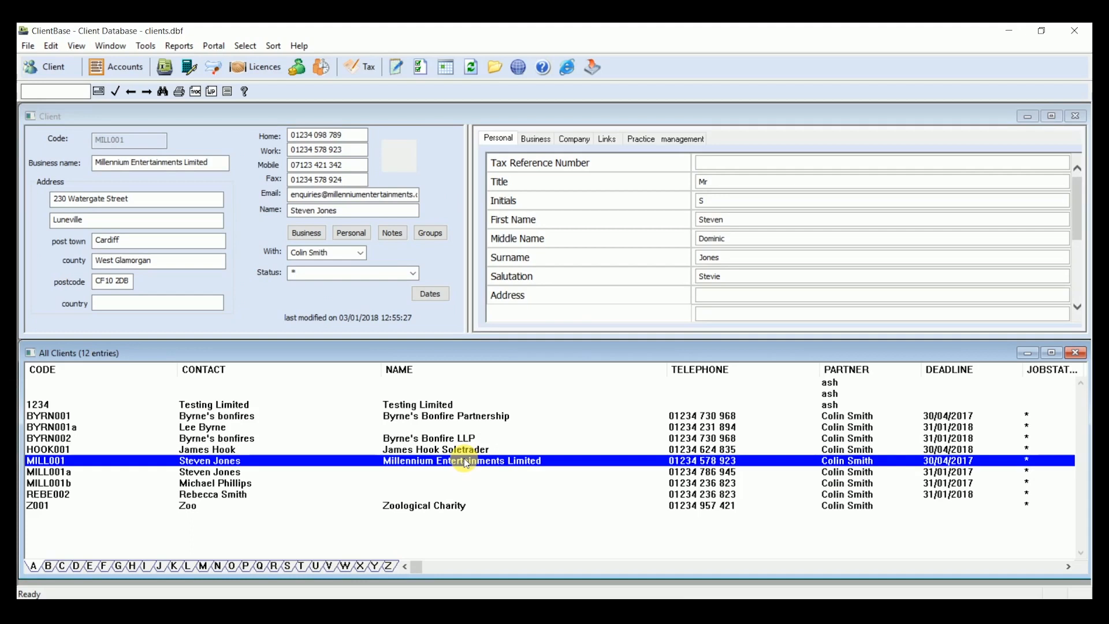
# Step: Review the business details of Millennium Entertainments Limited, including the available business types, and close them without changes
pyautogui.click(52, 46)
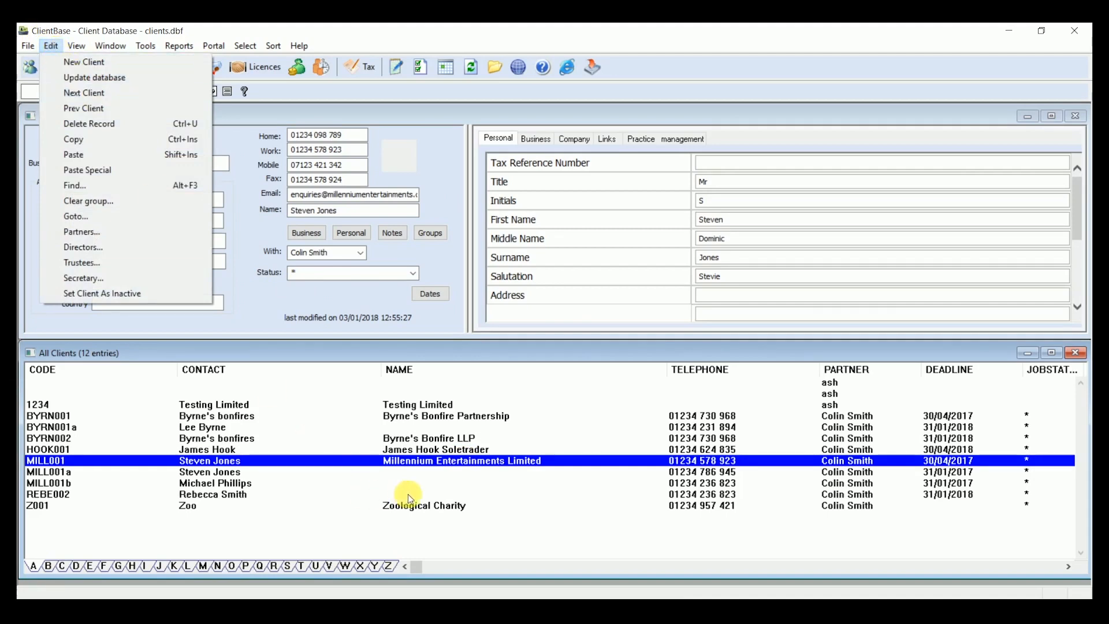
pyautogui.click(421, 461)
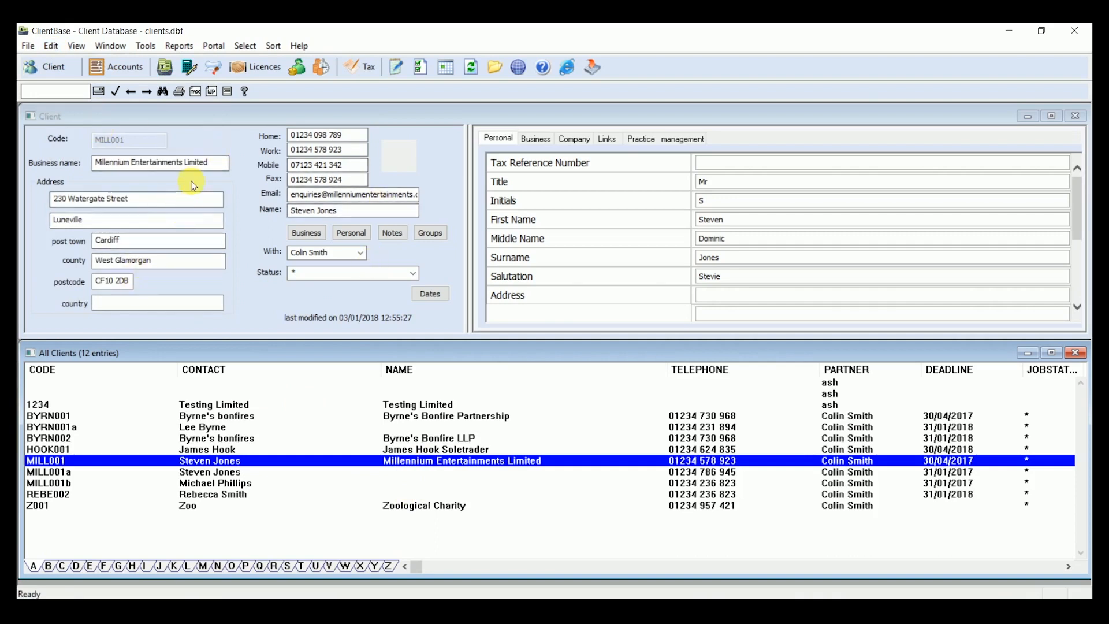
pyautogui.click(293, 234)
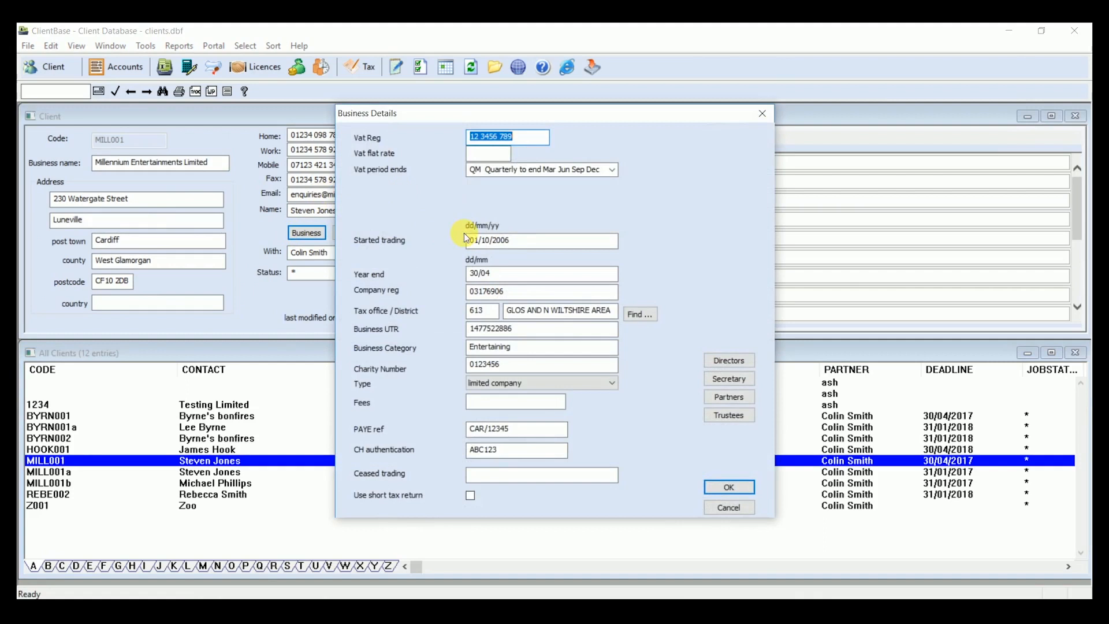
pyautogui.click(614, 383)
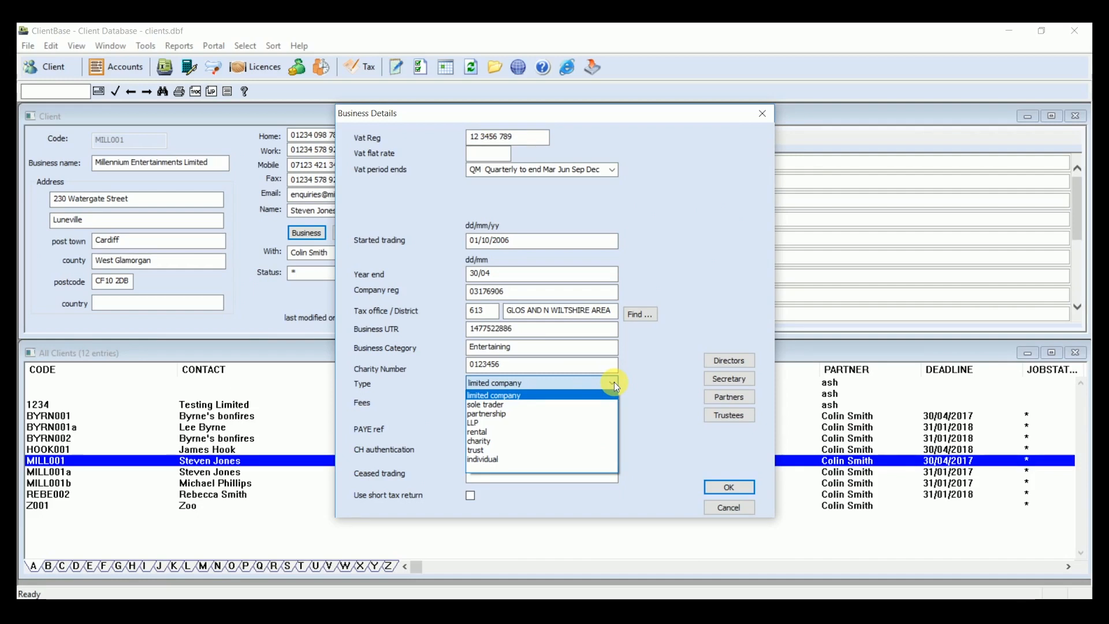
pyautogui.click(671, 402)
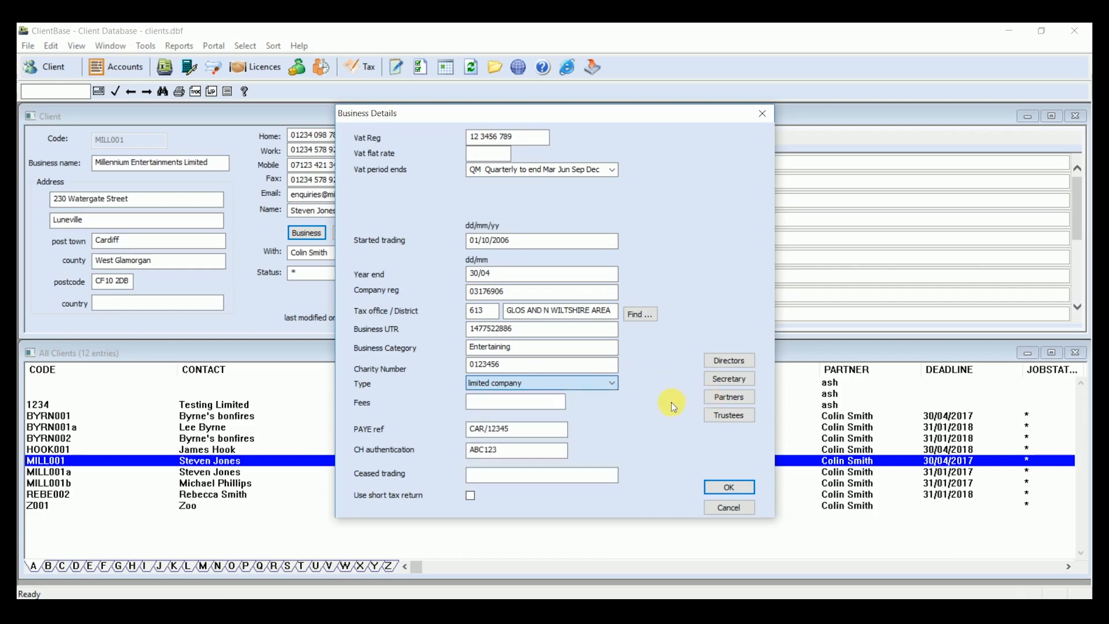
pyautogui.click(729, 508)
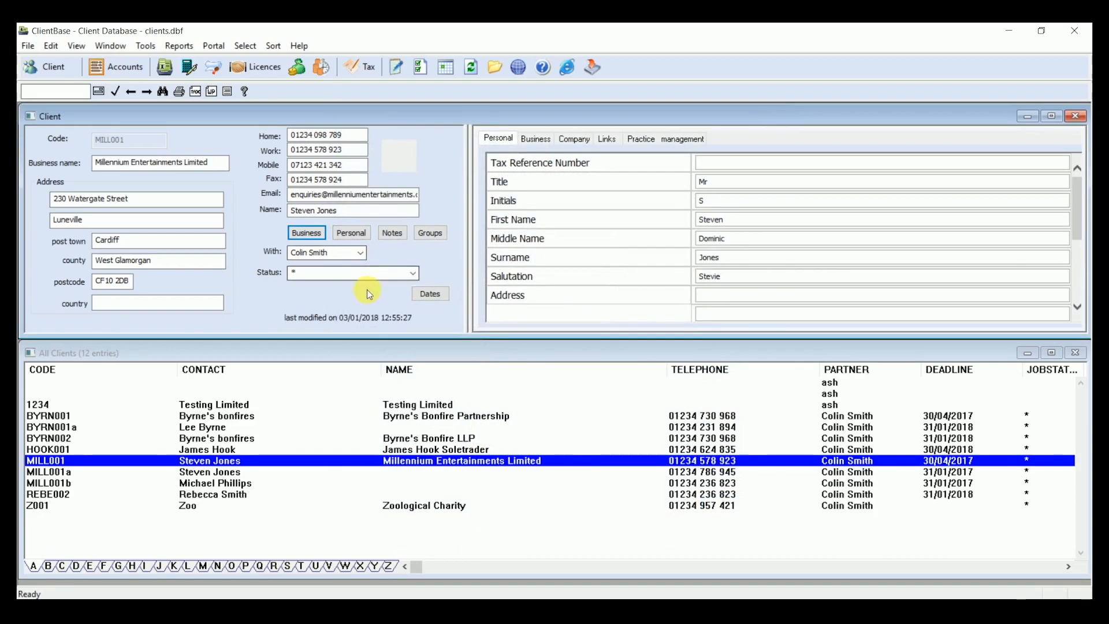
# Step: Review the full list of filing, VAT, compliance and year-end dates for Millennium Entertainments Limited, and close it without changes
pyautogui.click(424, 295)
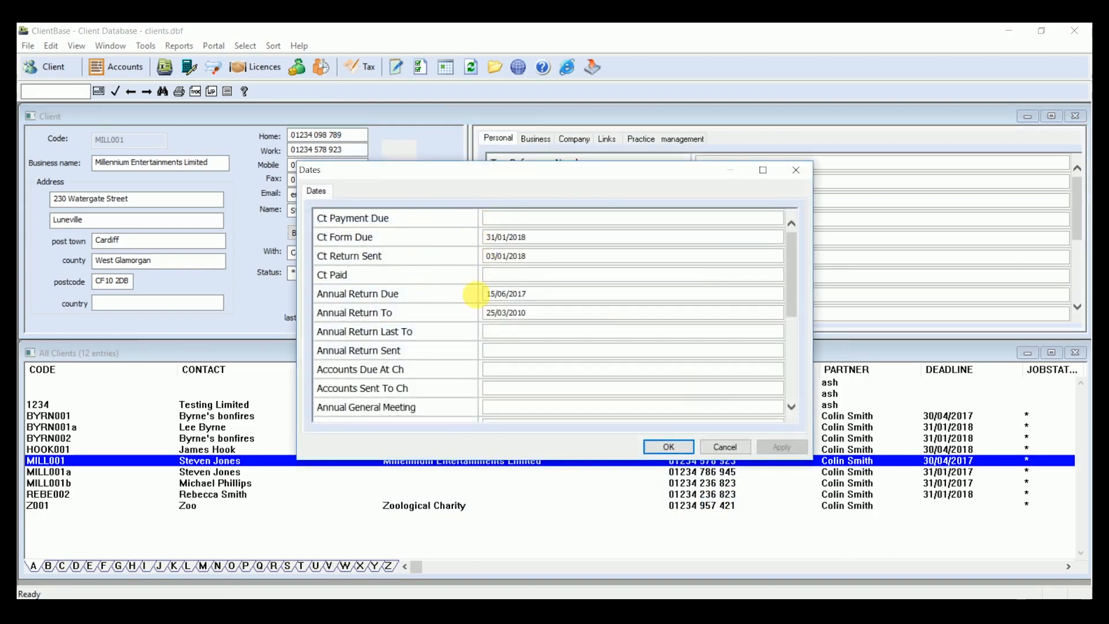
pyautogui.click(535, 293)
pyautogui.scroll(-1, 563, 354)
pyautogui.scroll(-1, 564, 354)
pyautogui.scroll(-3, 559, 348)
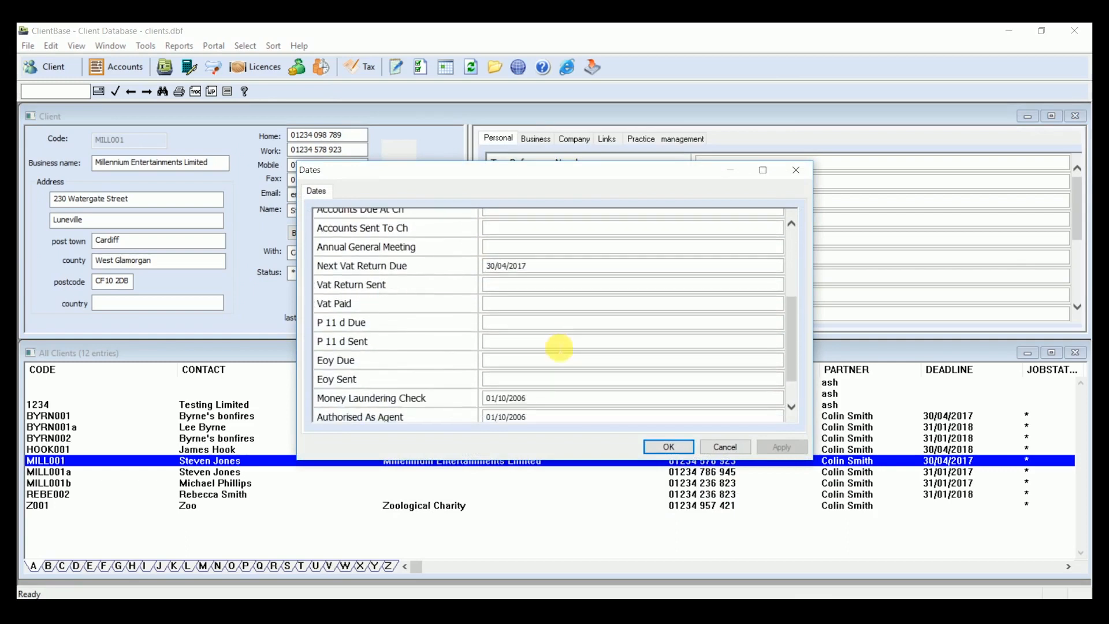
pyautogui.scroll(-1, 558, 348)
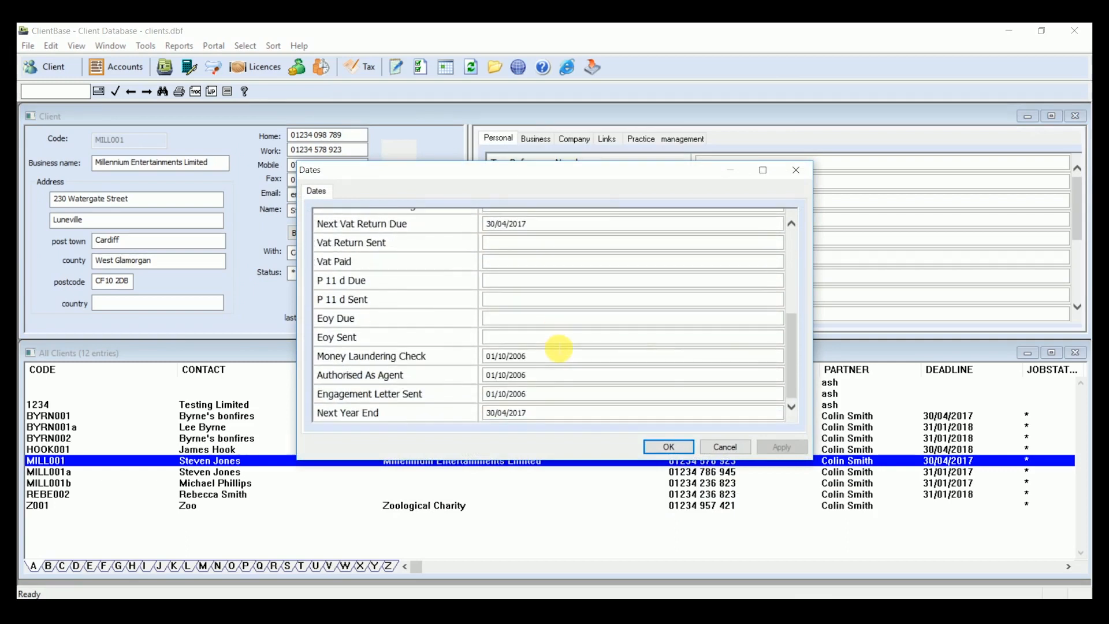
pyautogui.scroll(6, 559, 348)
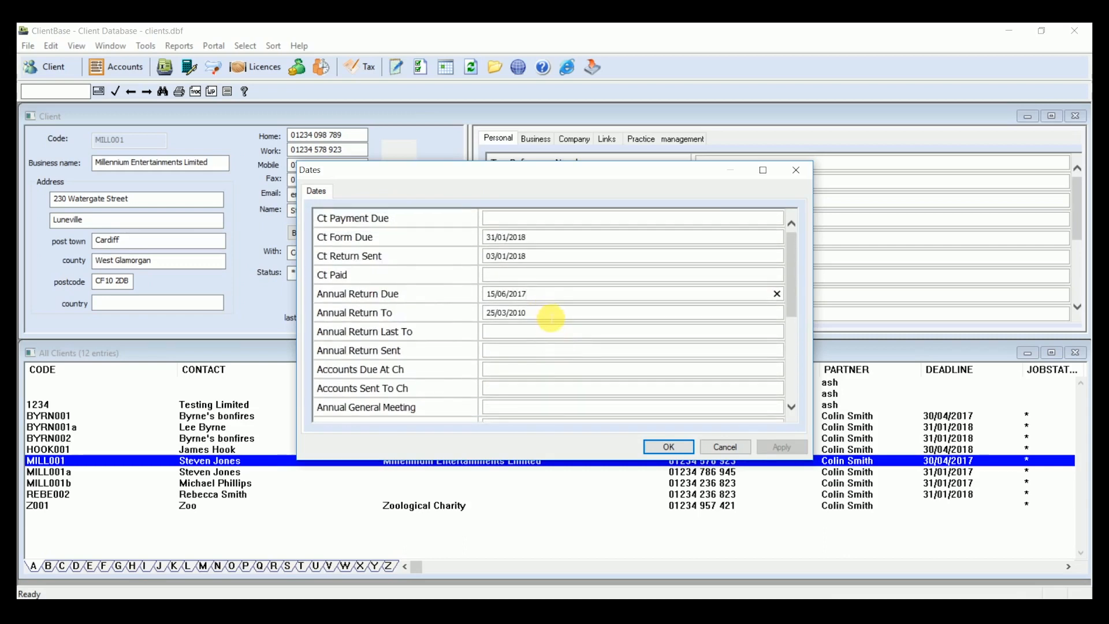
pyautogui.click(546, 258)
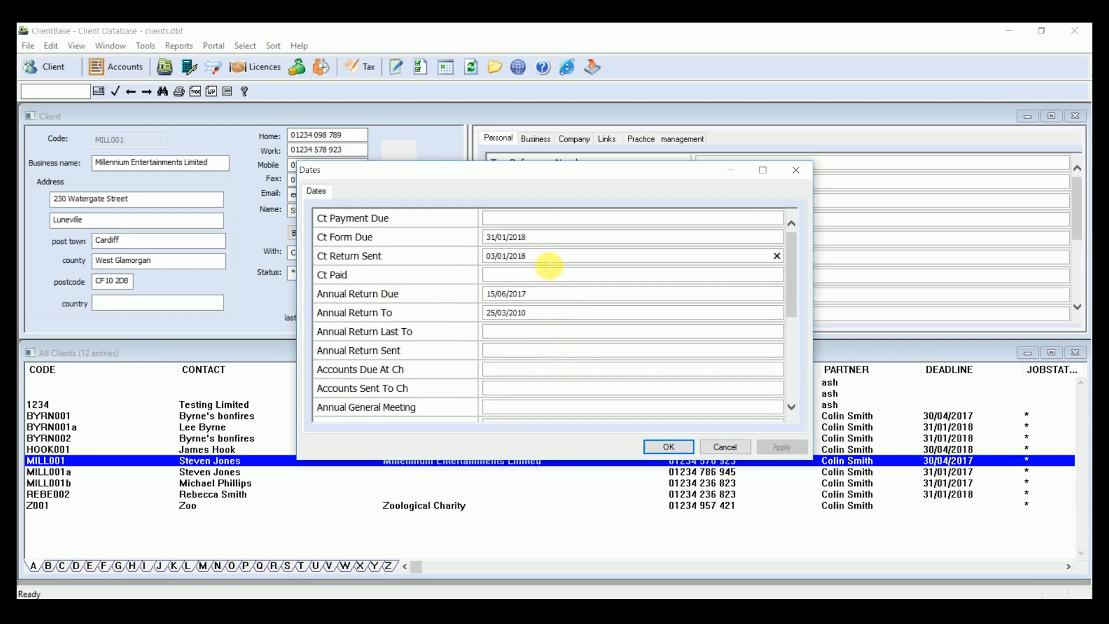
pyautogui.click(565, 313)
pyautogui.scroll(-1, 561, 306)
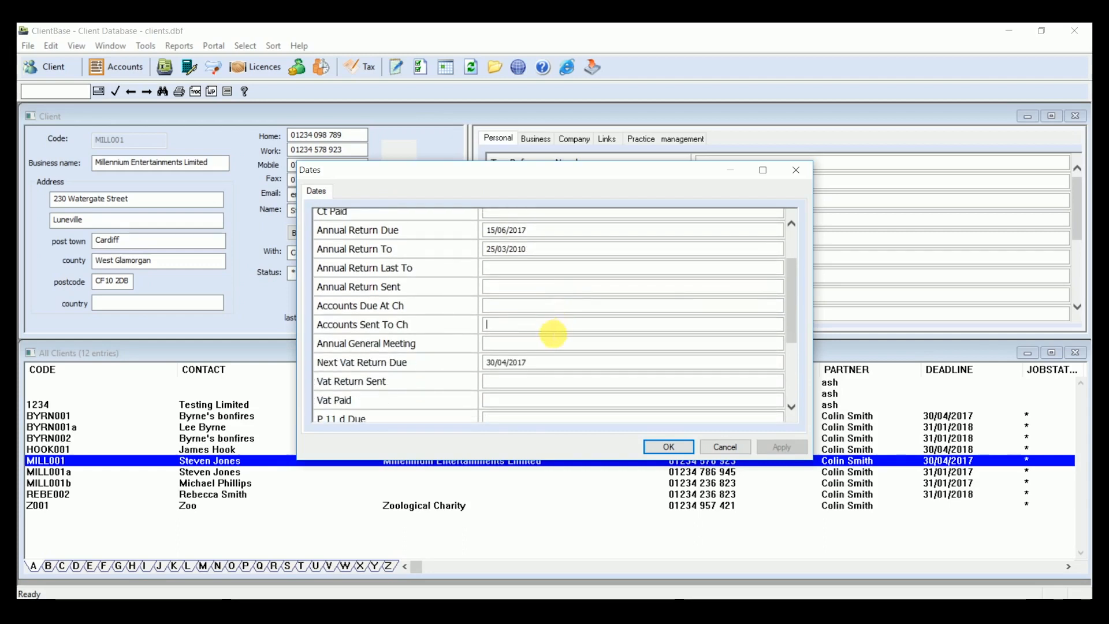
pyautogui.scroll(-1, 553, 334)
pyautogui.scroll(-3, 554, 334)
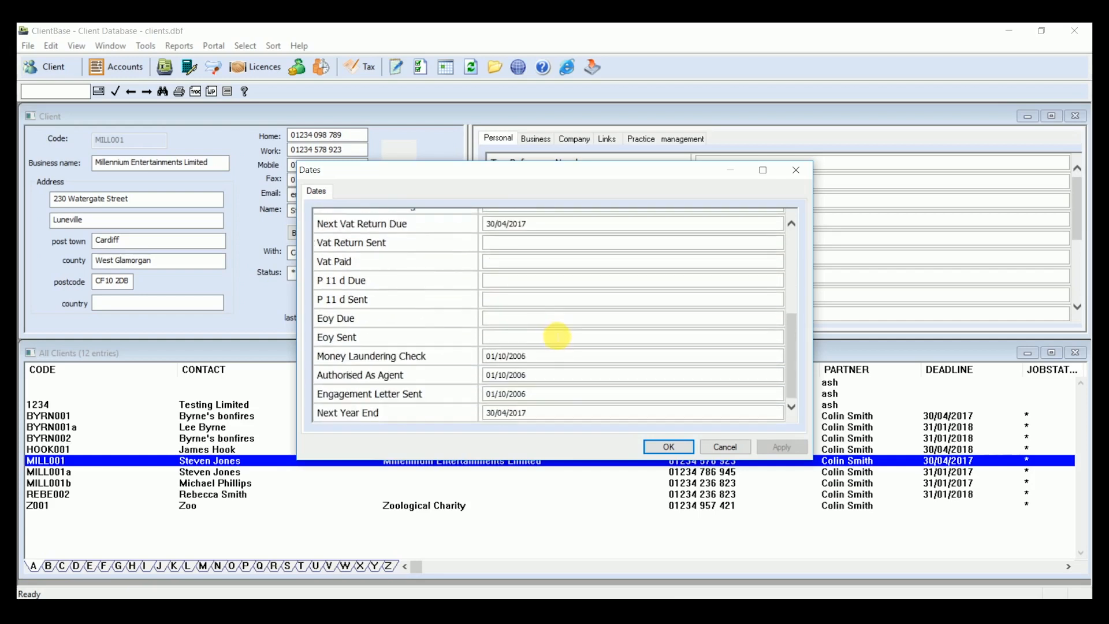
pyautogui.scroll(5, 556, 336)
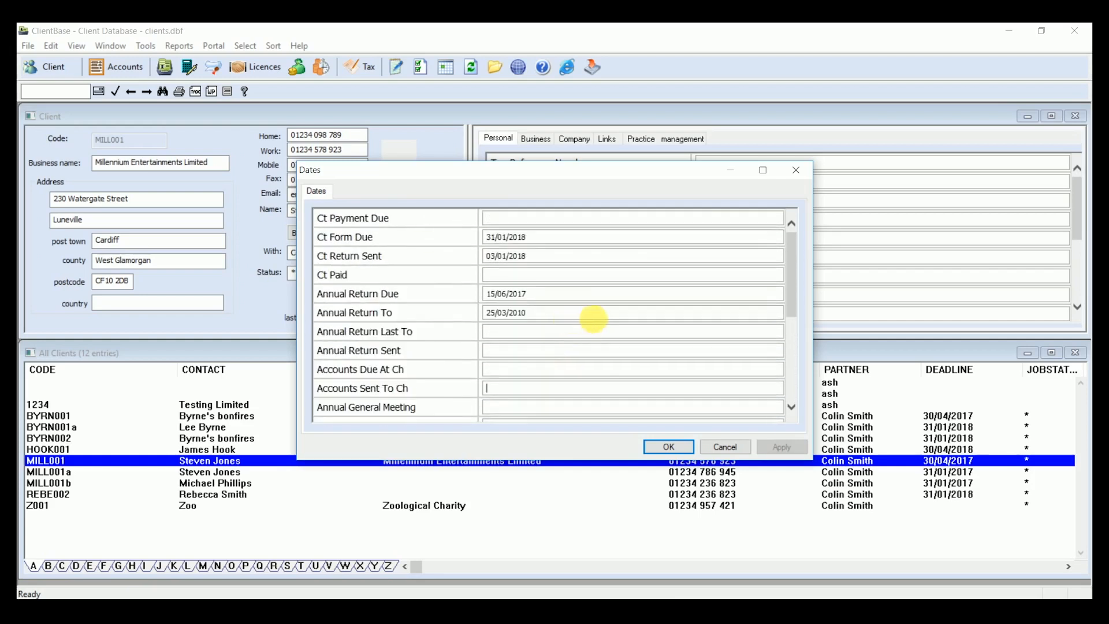
pyautogui.click(721, 446)
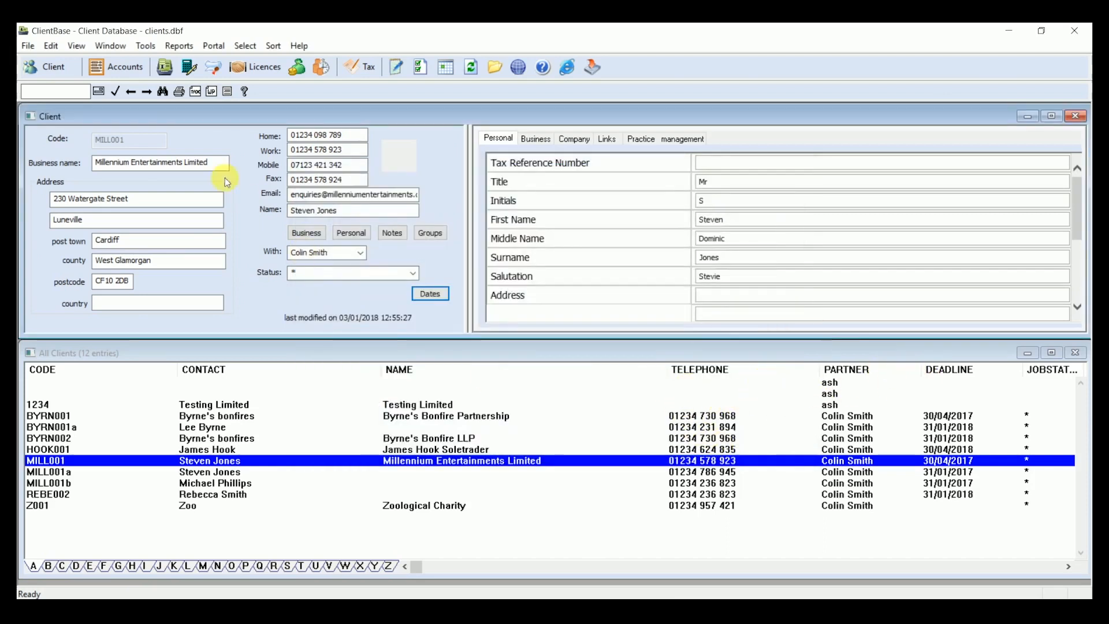
# Step: View the customisation settings for the deadline warning days and colours, and close them without changes
pyautogui.click(144, 46)
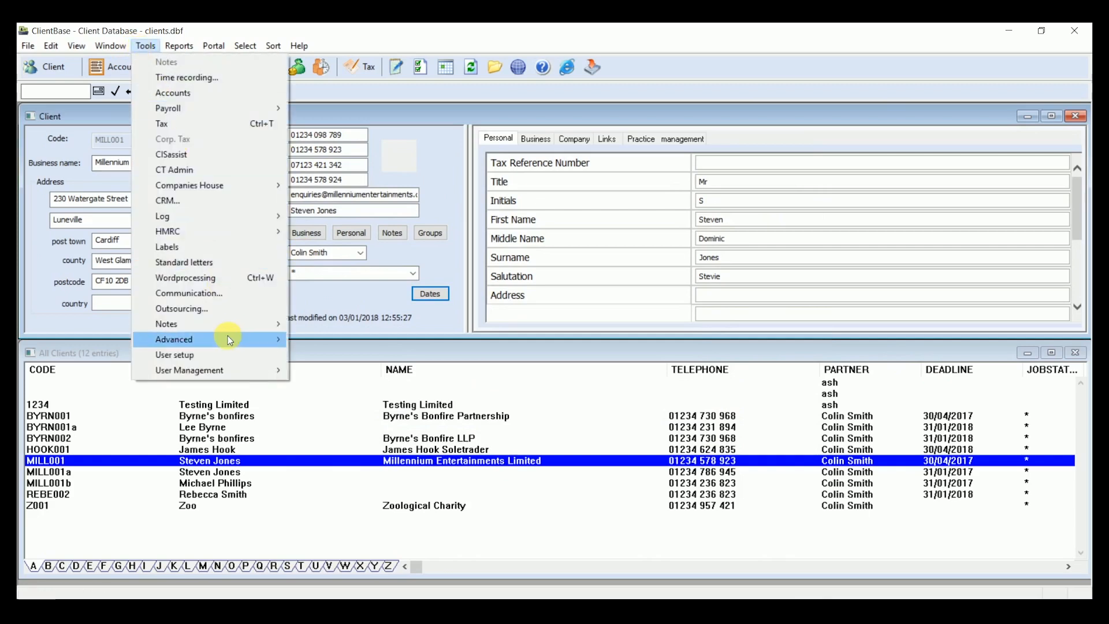
pyautogui.moveTo(230, 339)
pyautogui.moveTo(314, 355)
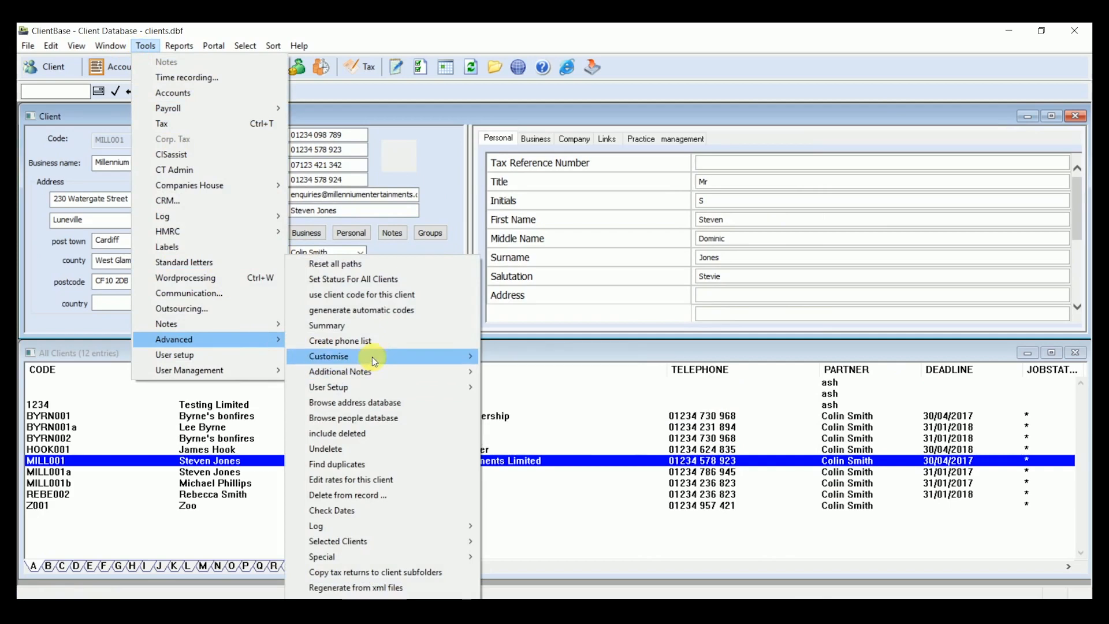
pyautogui.moveTo(472, 356)
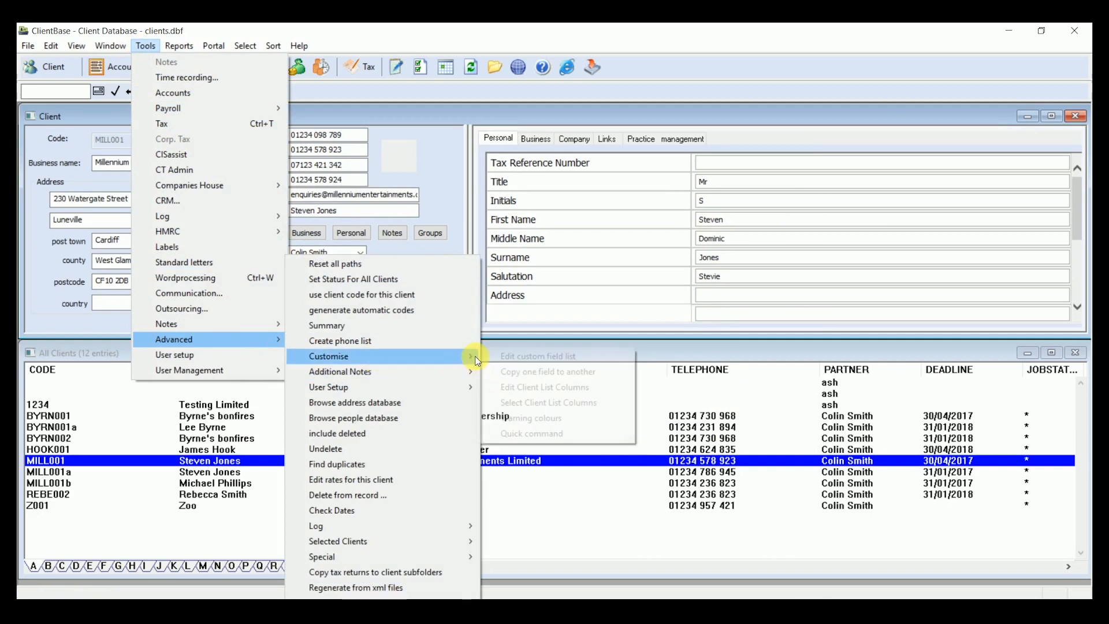
pyautogui.click(528, 416)
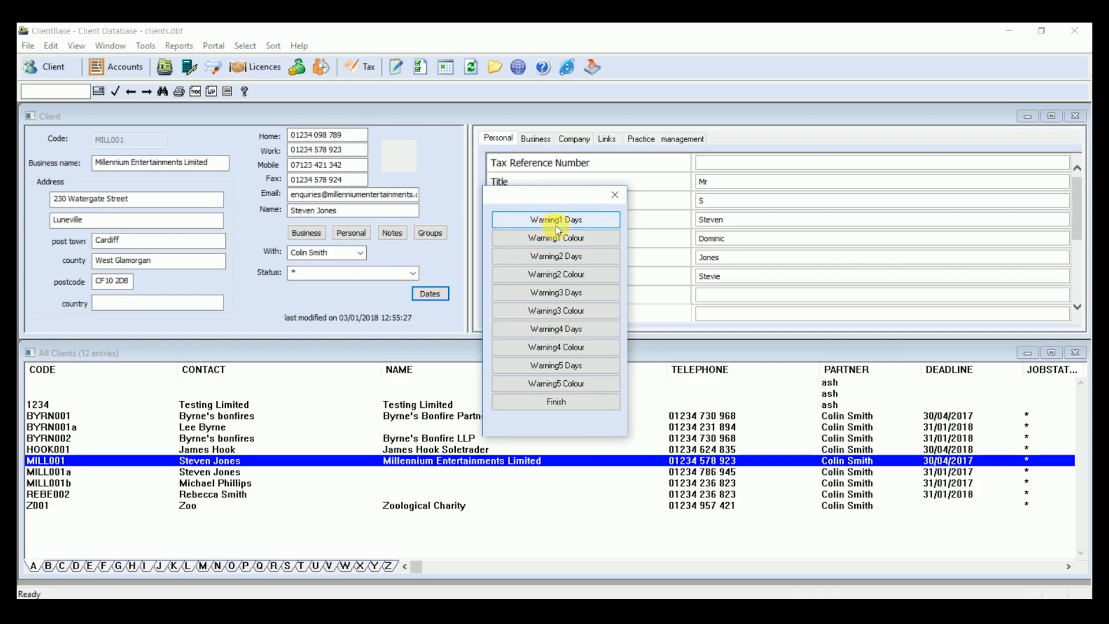
pyautogui.click(614, 197)
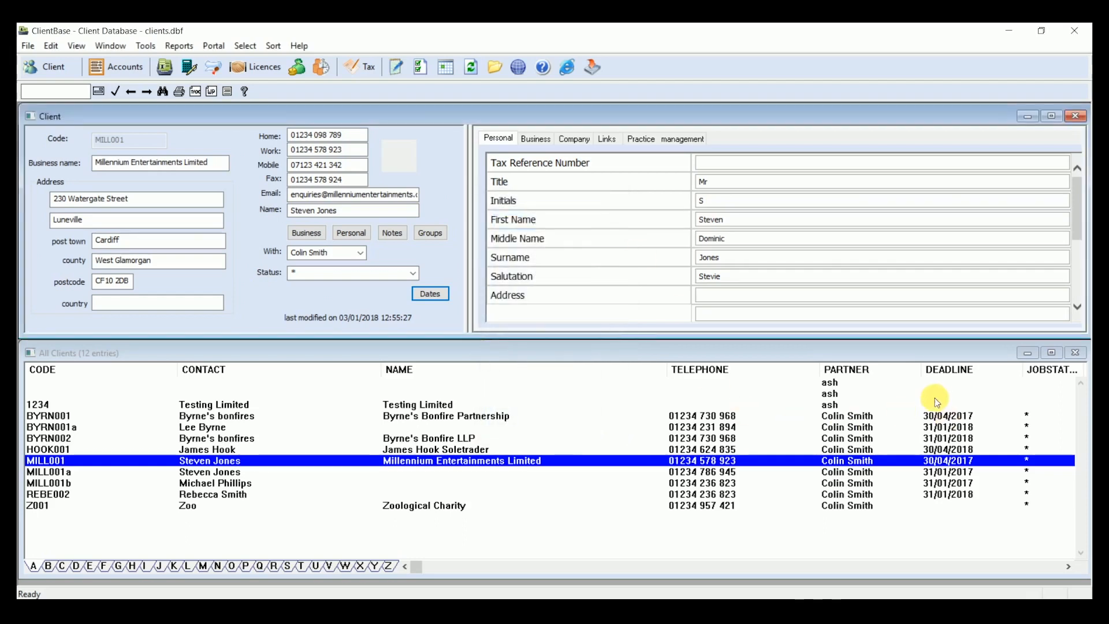
# Step: View the list of existing reports that can be run on the client database, without running one
pyautogui.click(990, 466)
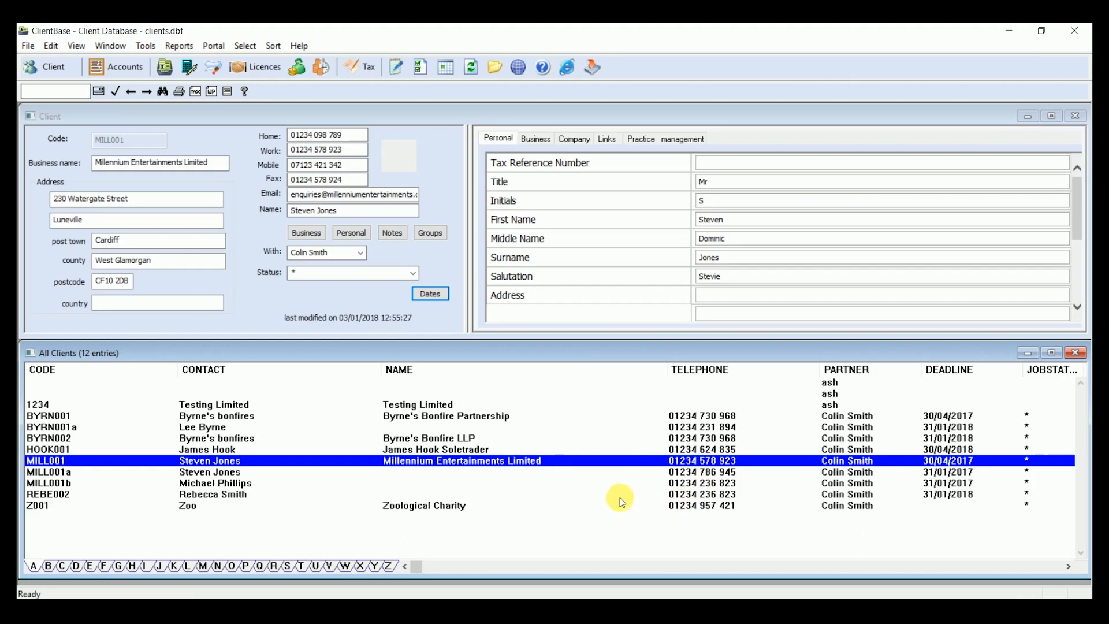
pyautogui.click(185, 47)
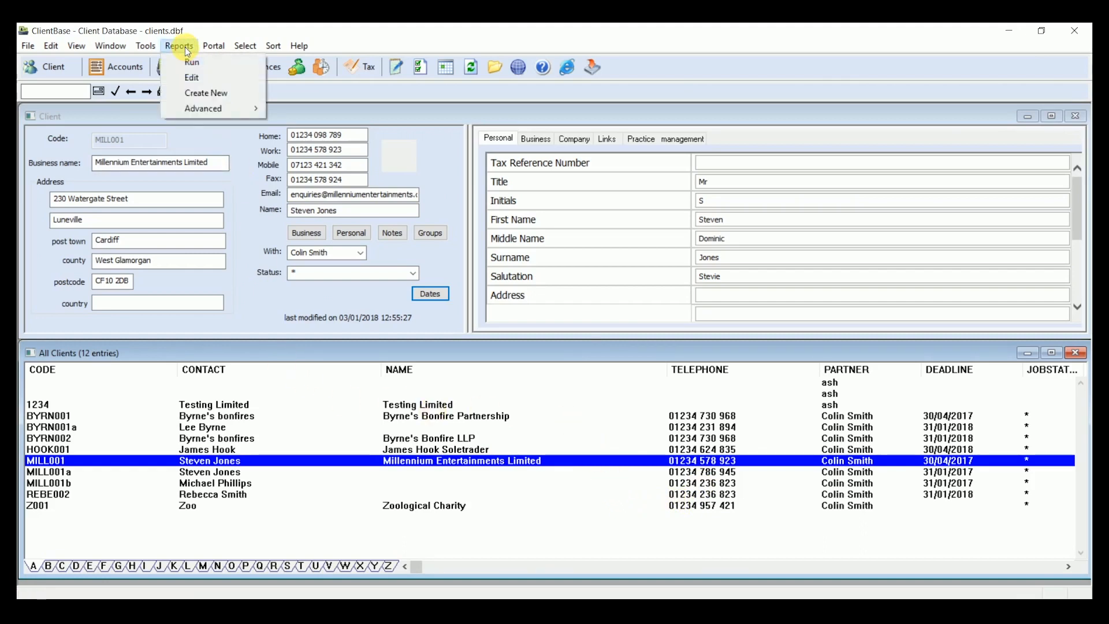
pyautogui.click(187, 60)
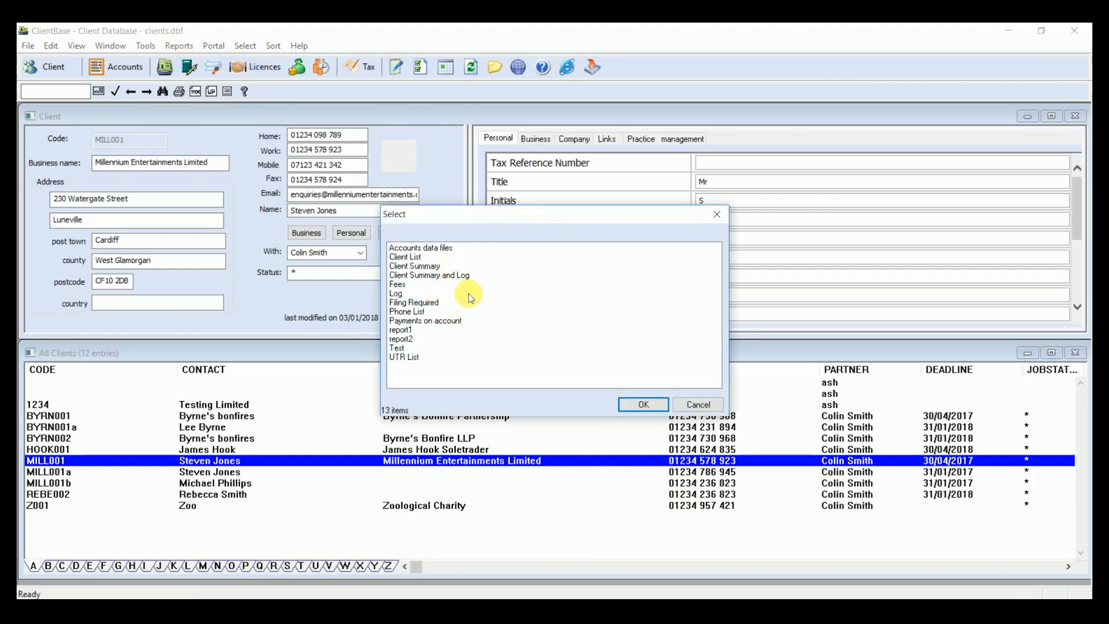
pyautogui.click(699, 404)
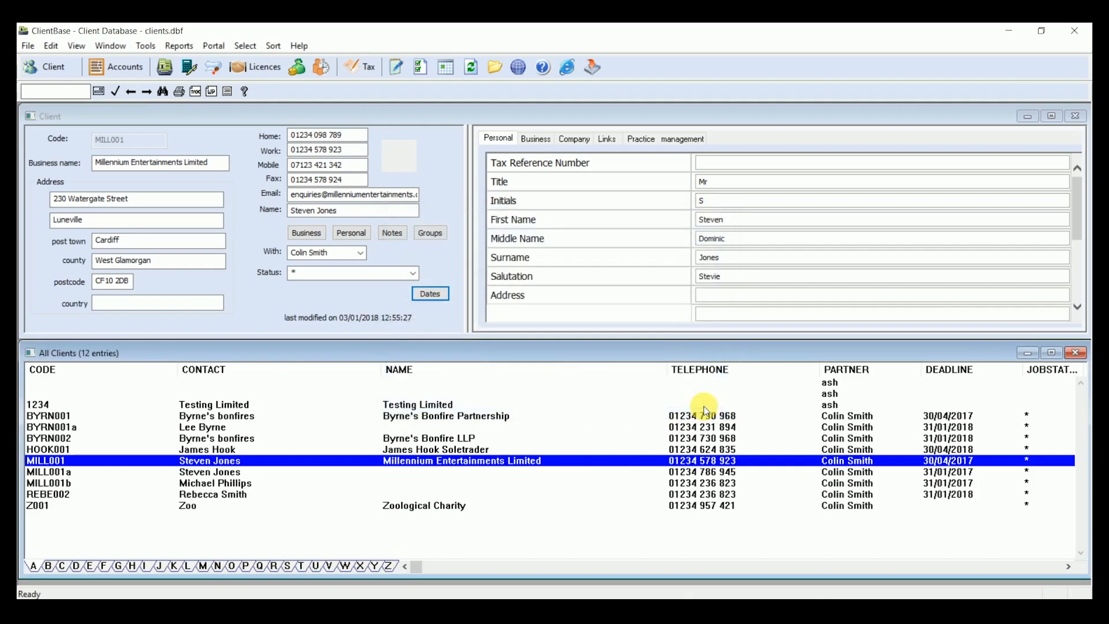
# Step: Create a new client report named Test
pyautogui.click(180, 46)
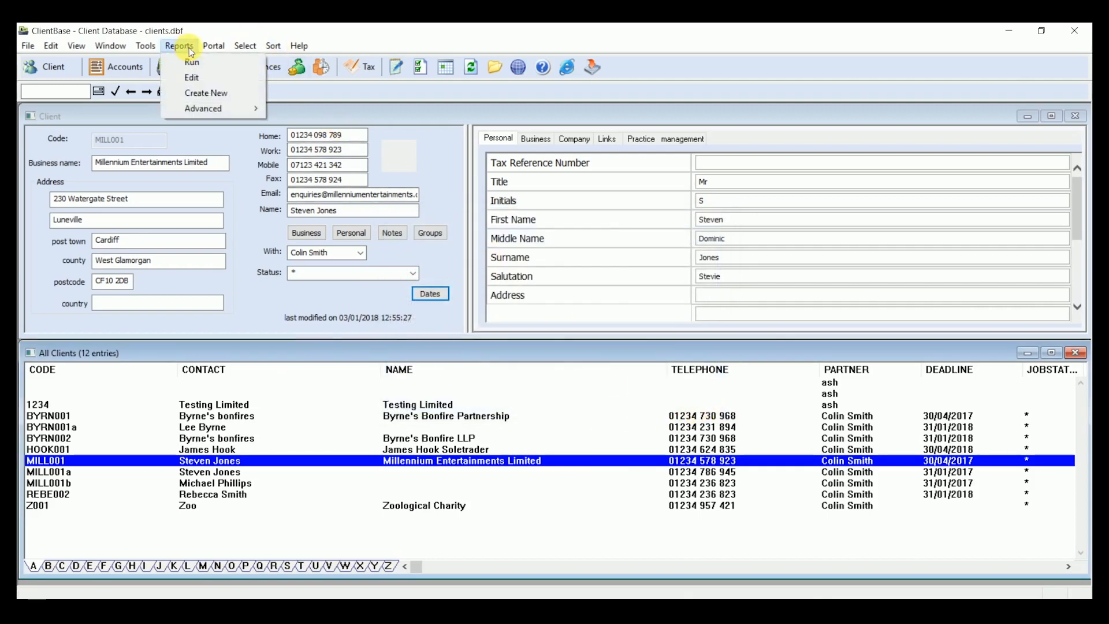
pyautogui.click(200, 93)
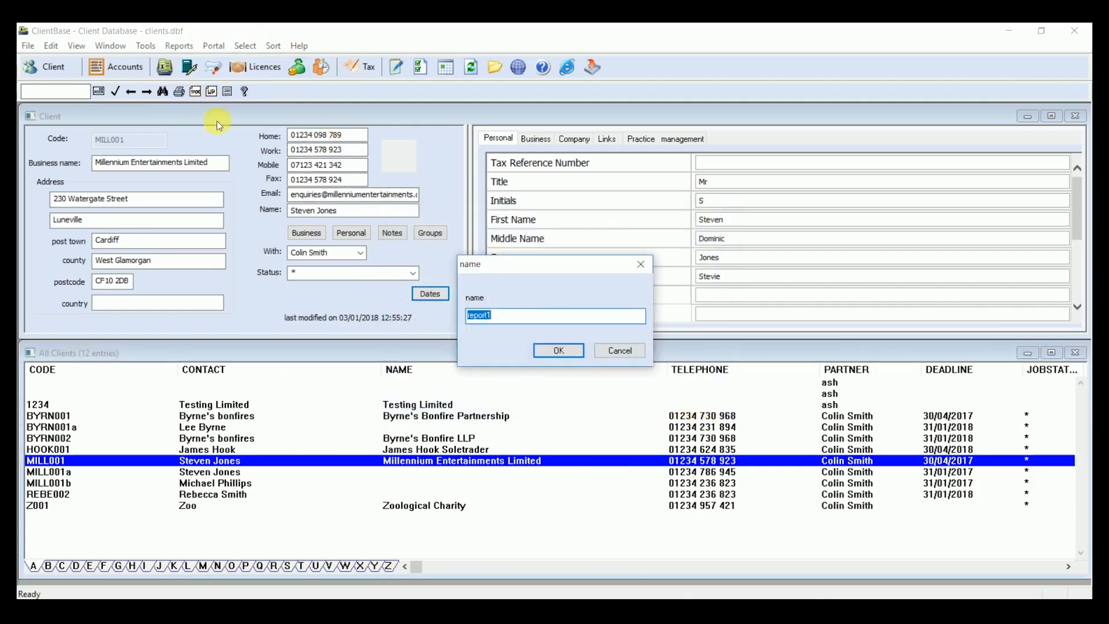
pyautogui.write('Test')
pyautogui.click(559, 350)
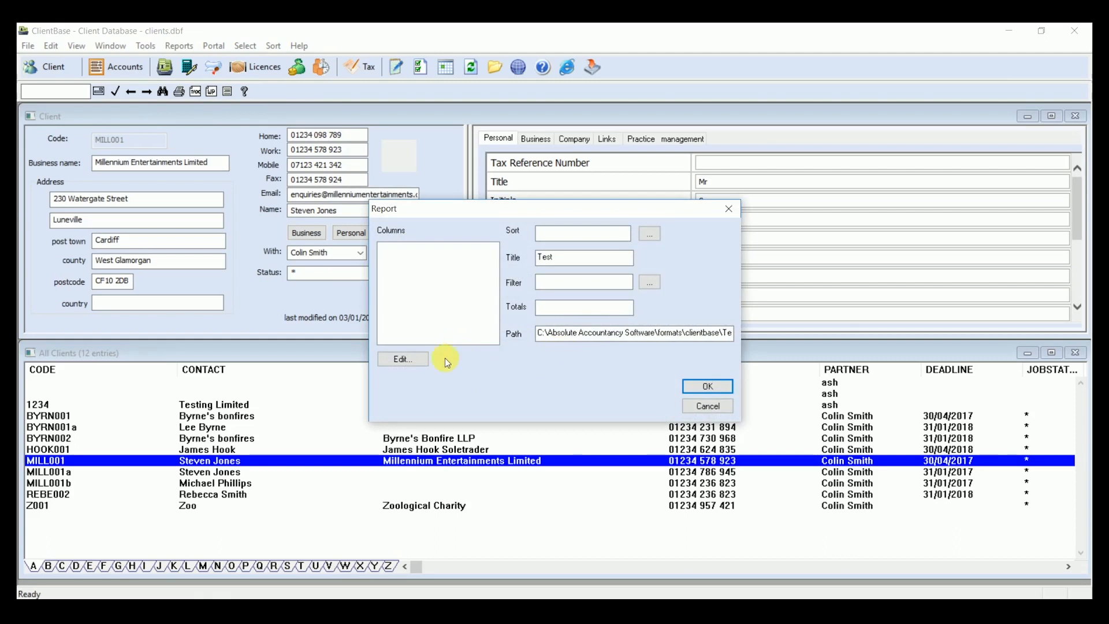
# Step: Add the CODE and NAME fields as the columns of the Test report
pyautogui.click(416, 359)
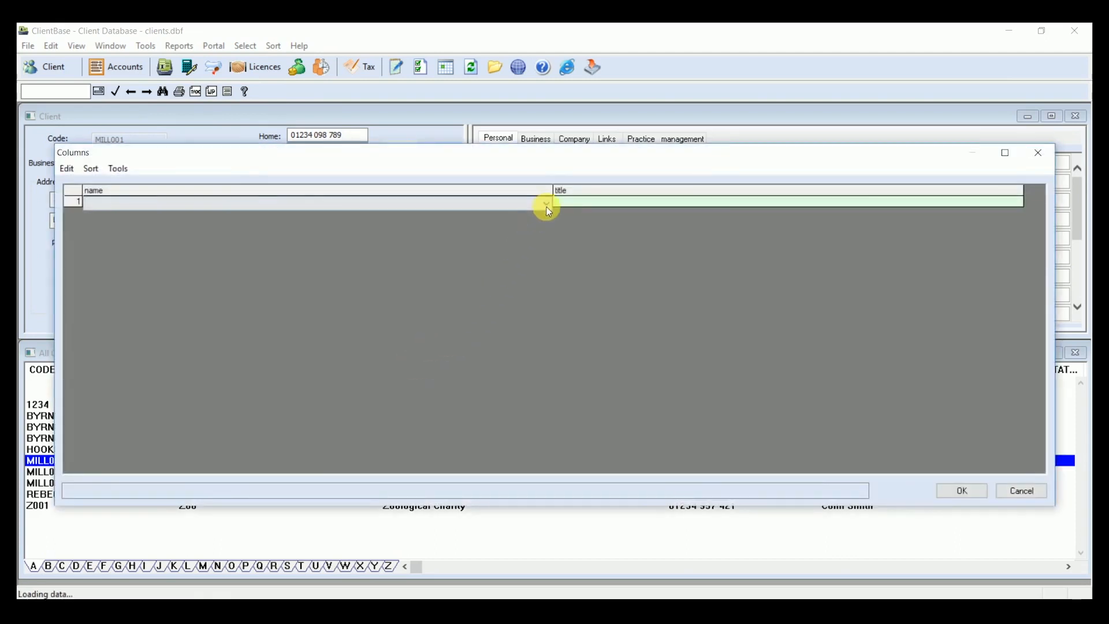
pyautogui.click(547, 205)
pyautogui.moveTo(549, 439); pyautogui.dragTo(550, 223)
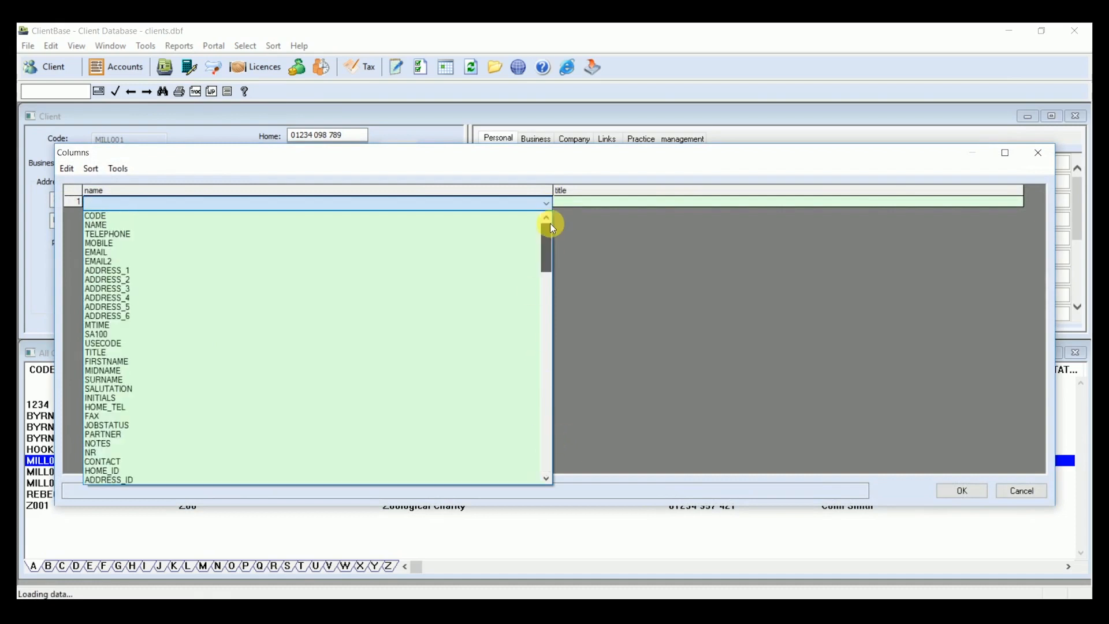
pyautogui.click(528, 215)
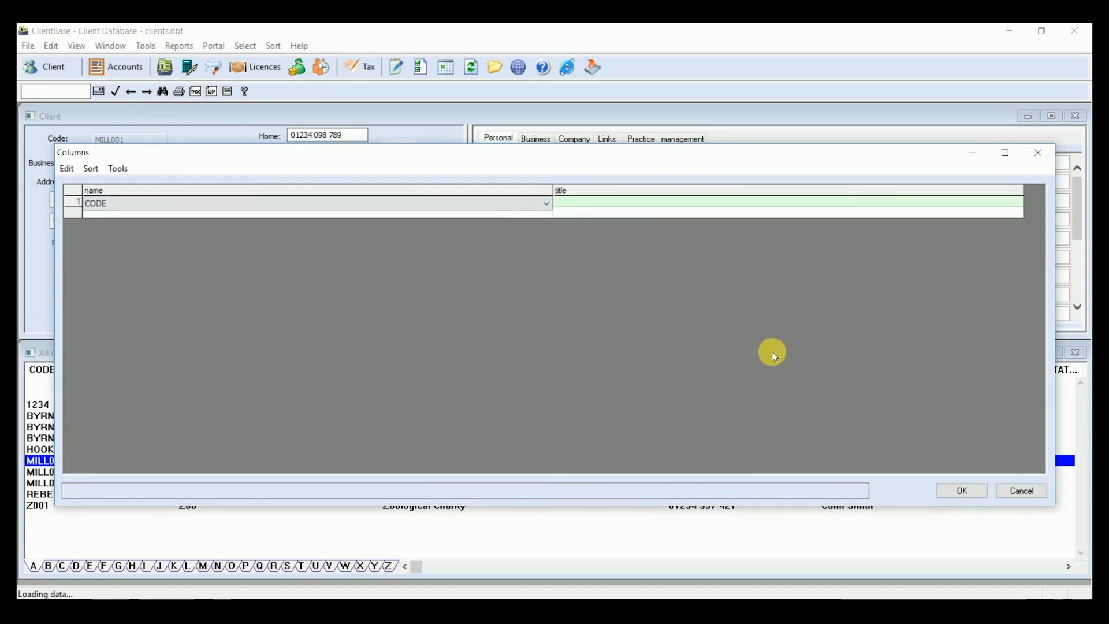
pyautogui.click(544, 213)
pyautogui.click(546, 215)
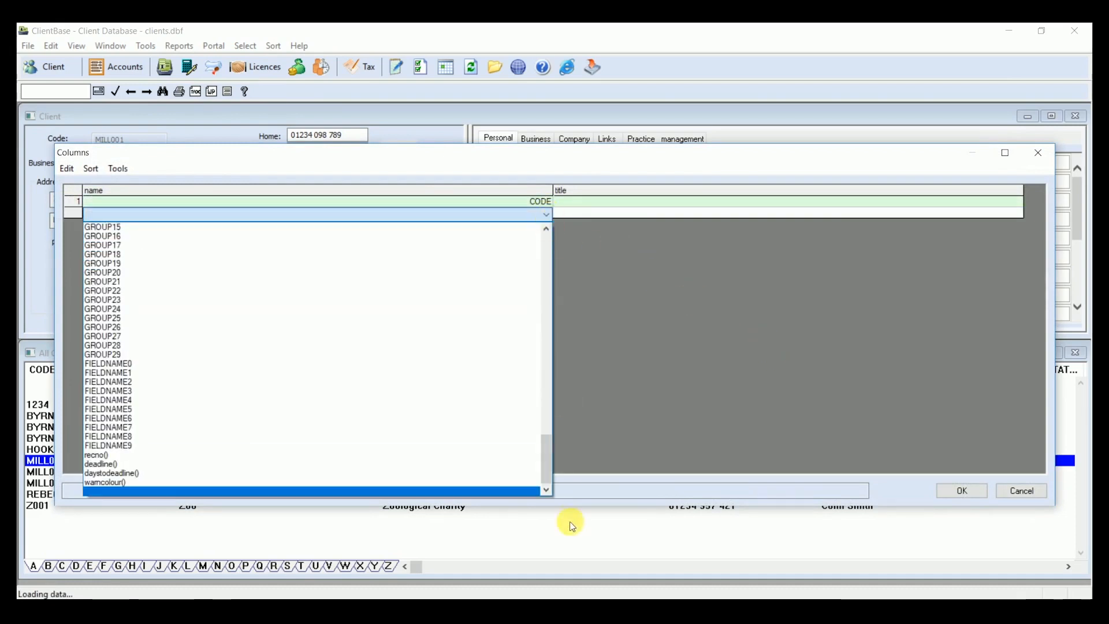
pyautogui.moveTo(546, 469); pyautogui.dragTo(546, 257)
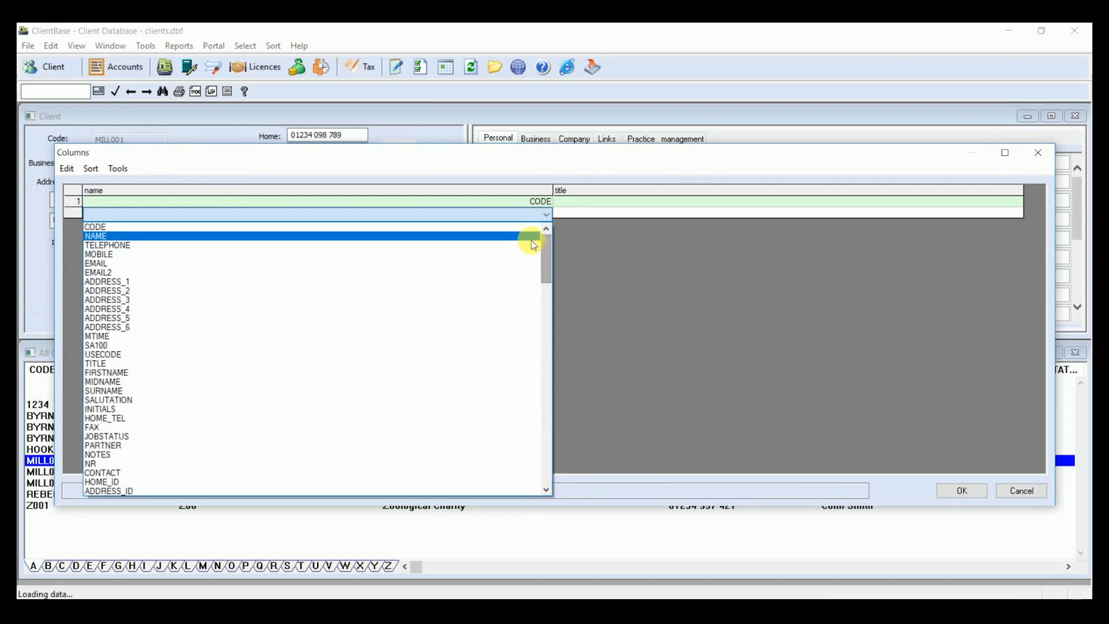
pyautogui.click(532, 238)
pyautogui.click(546, 217)
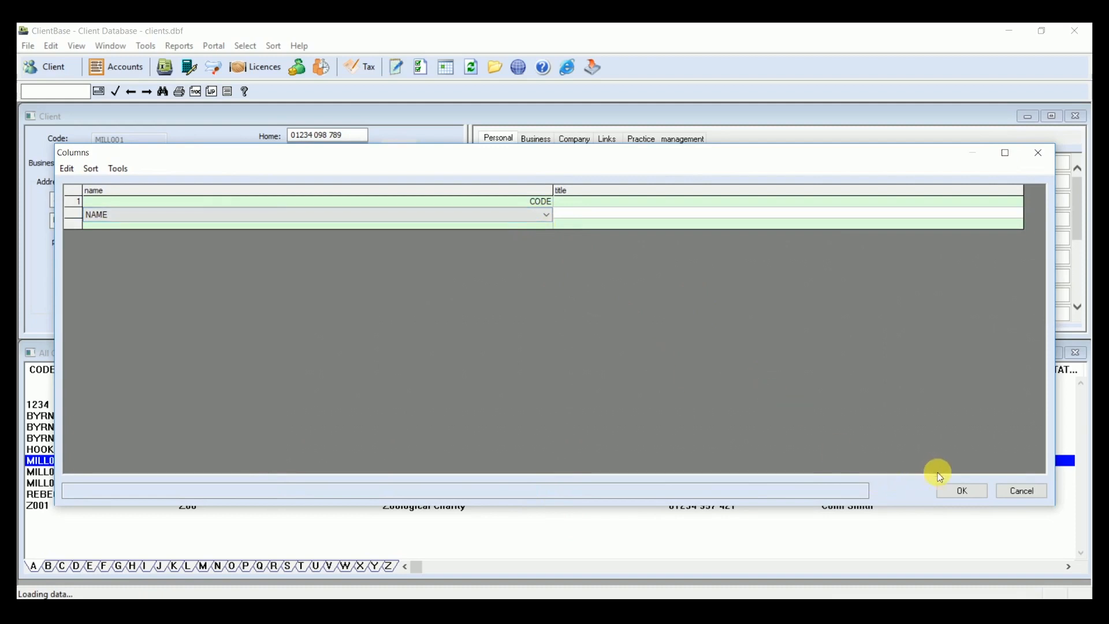
pyautogui.click(953, 490)
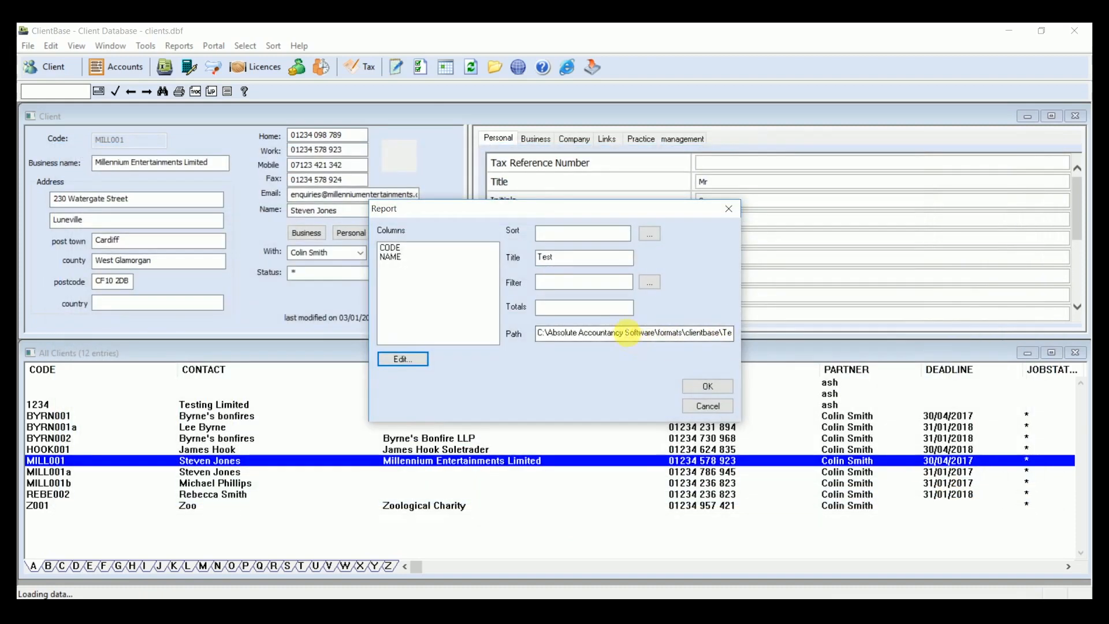
# Step: Check the available filter options without applying one, generate the Test report in Excel, view it maximised and close it
pyautogui.click(648, 284)
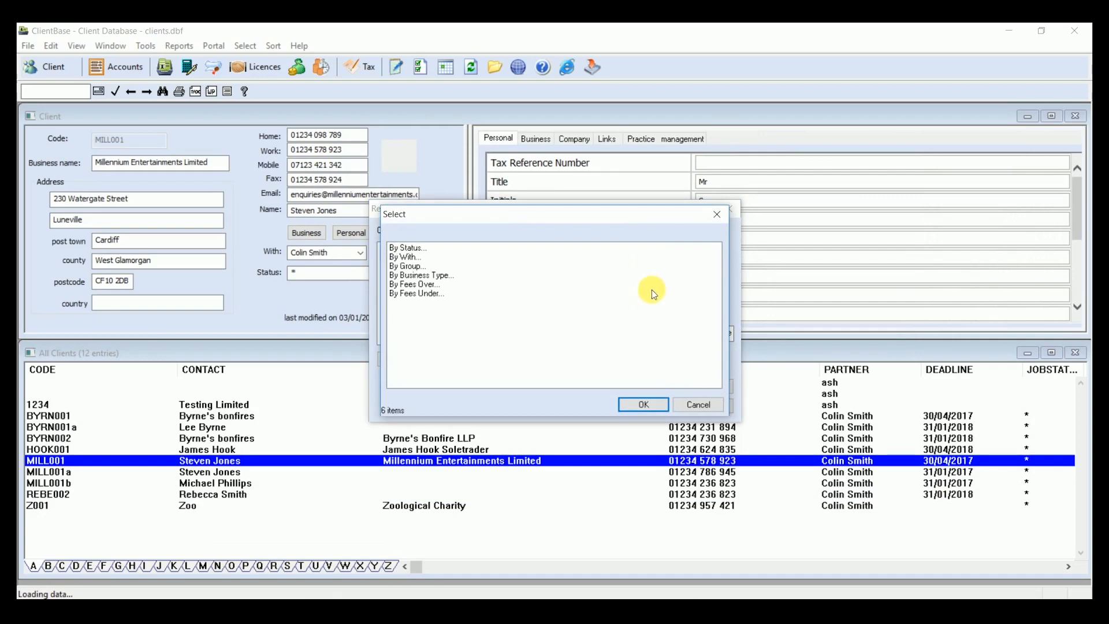
pyautogui.click(706, 407)
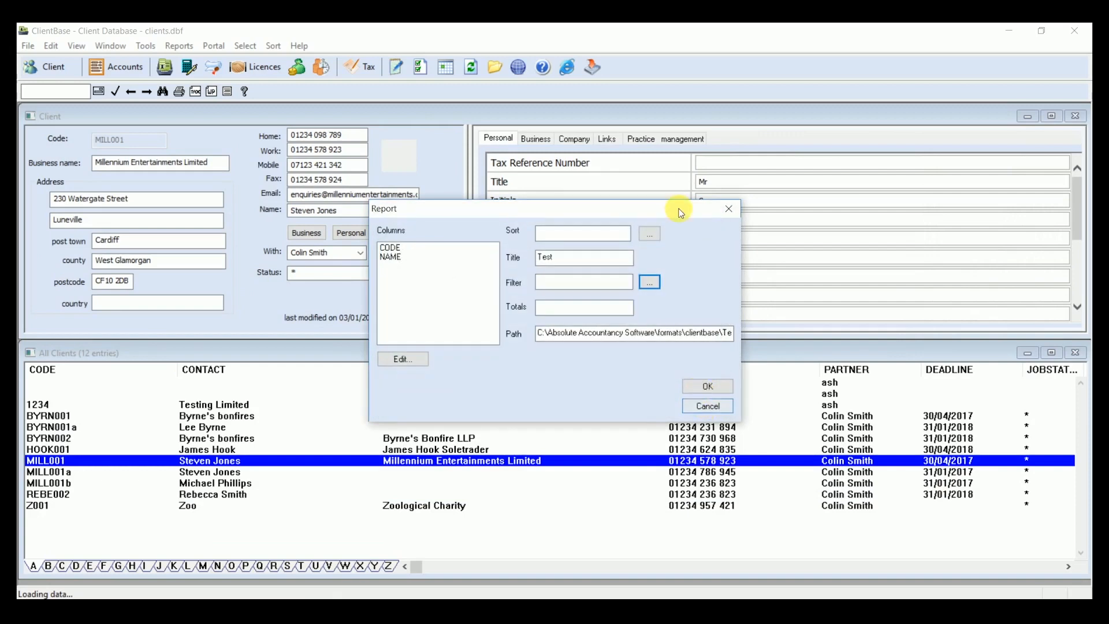
pyautogui.click(708, 386)
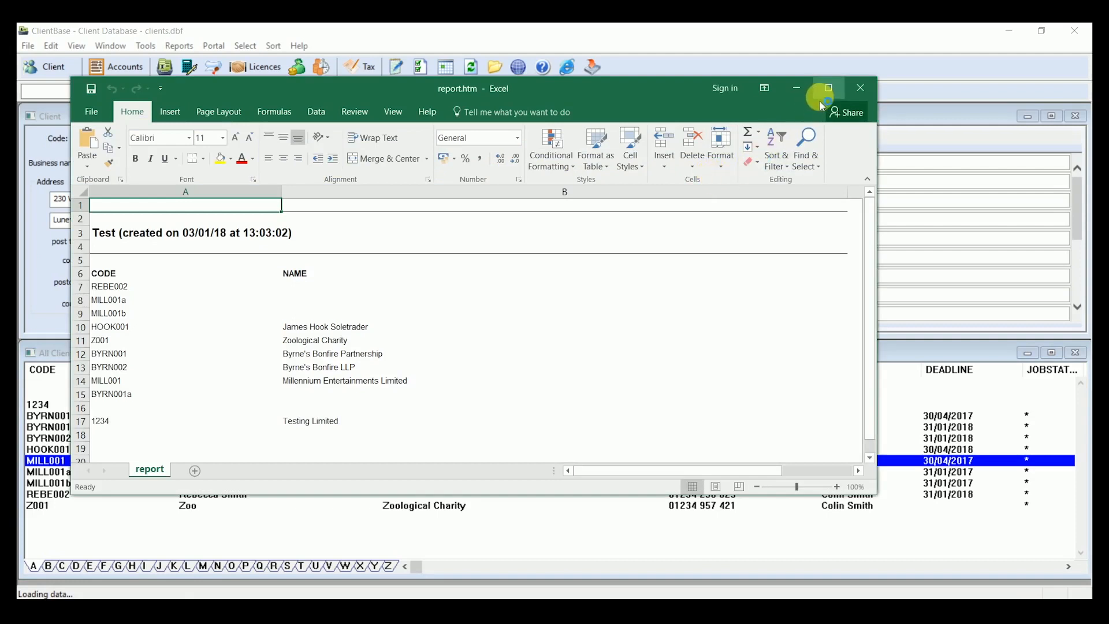
pyautogui.click(828, 88)
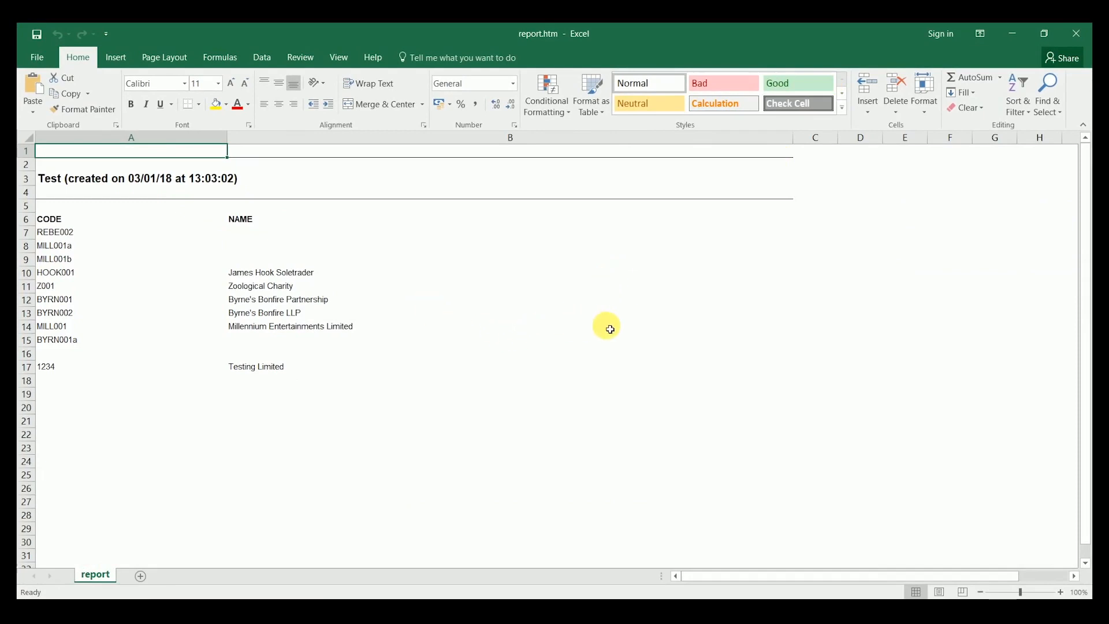
pyautogui.click(1077, 33)
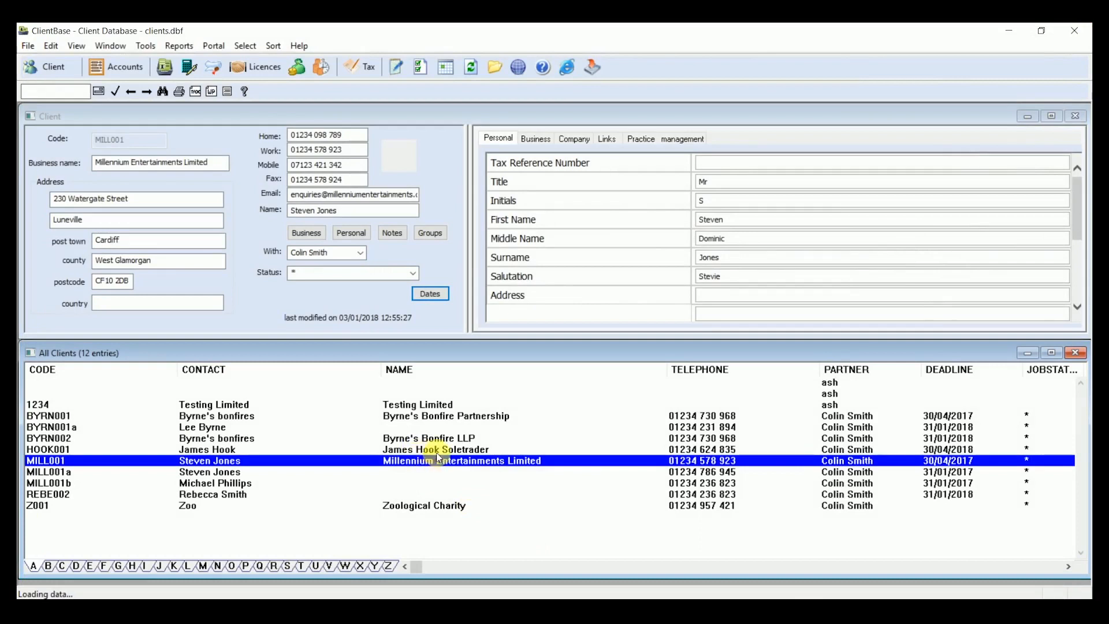
# Step: Select the sole trader client and open Standard Letters with a blank document instead of an existing template
pyautogui.click(437, 452)
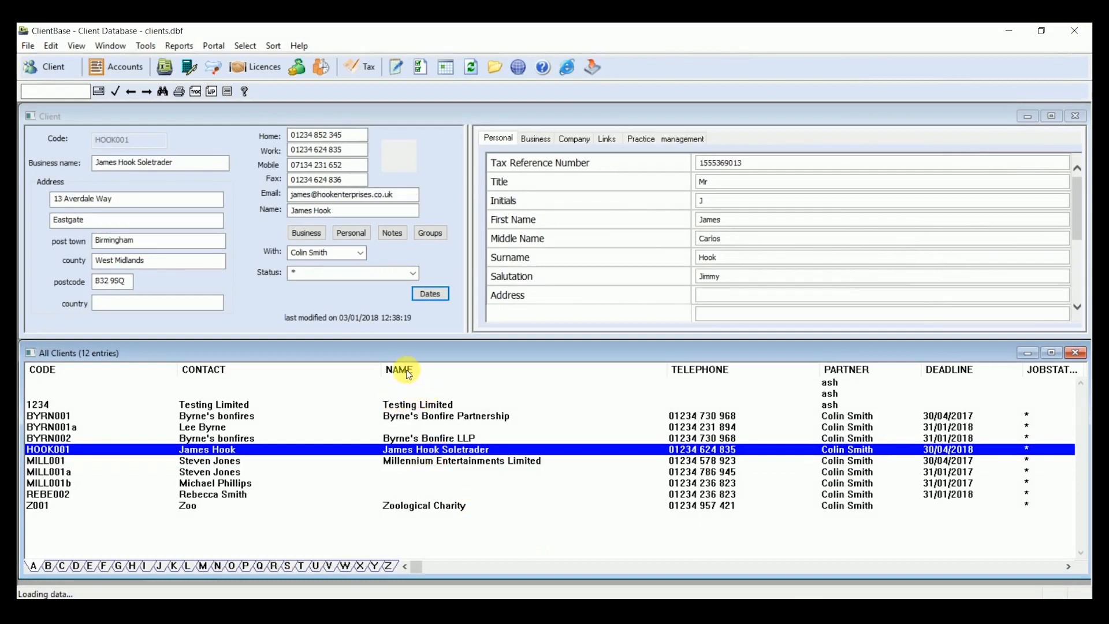
pyautogui.click(397, 68)
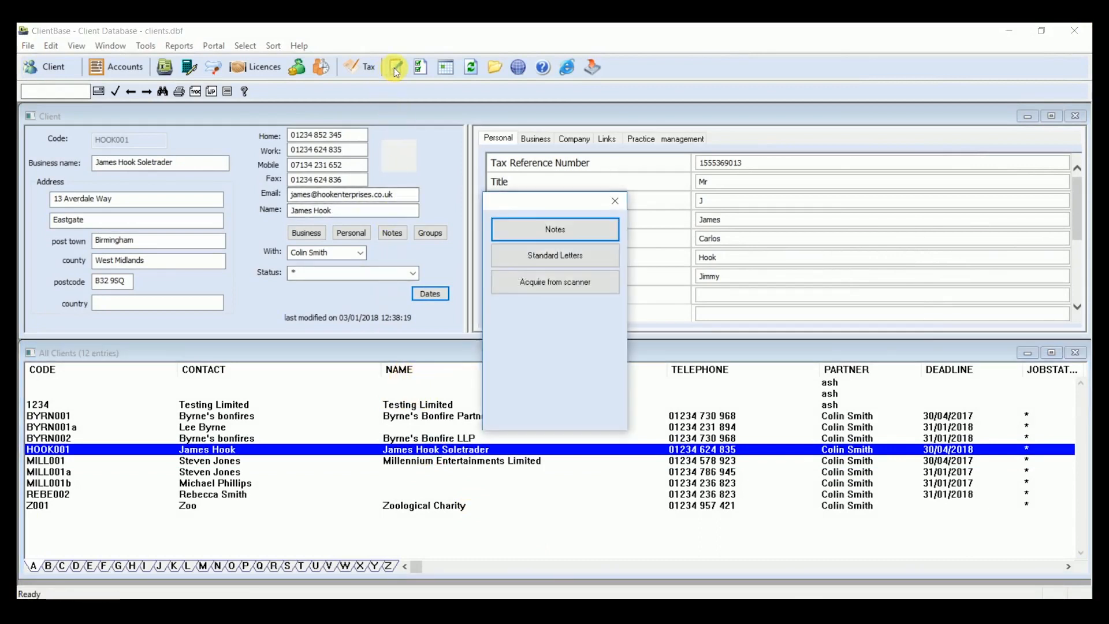
pyautogui.click(542, 259)
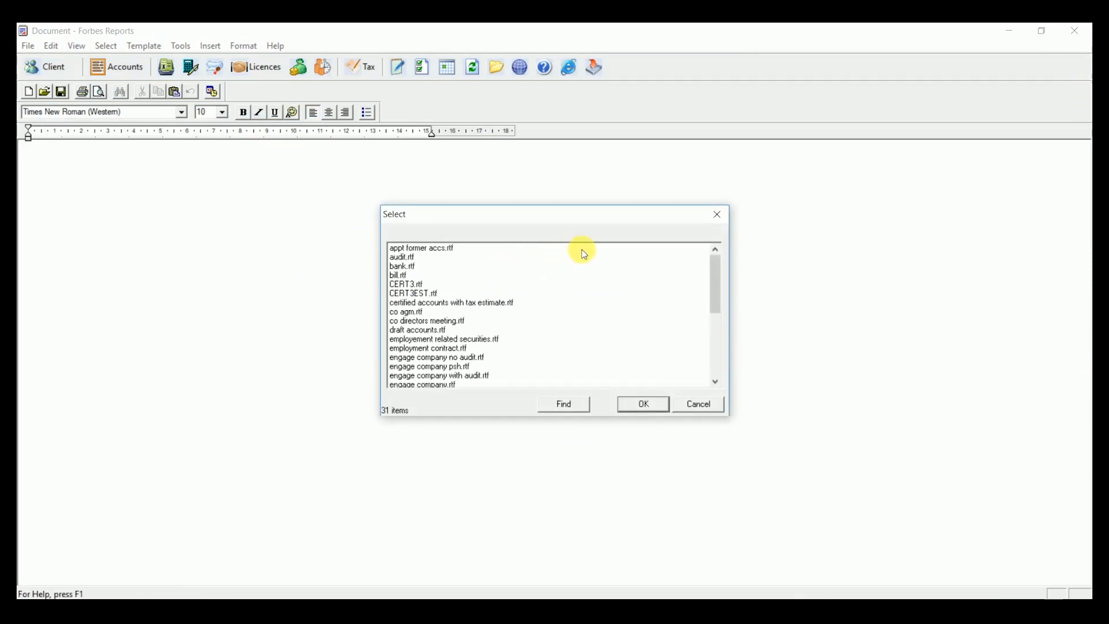
pyautogui.click(705, 409)
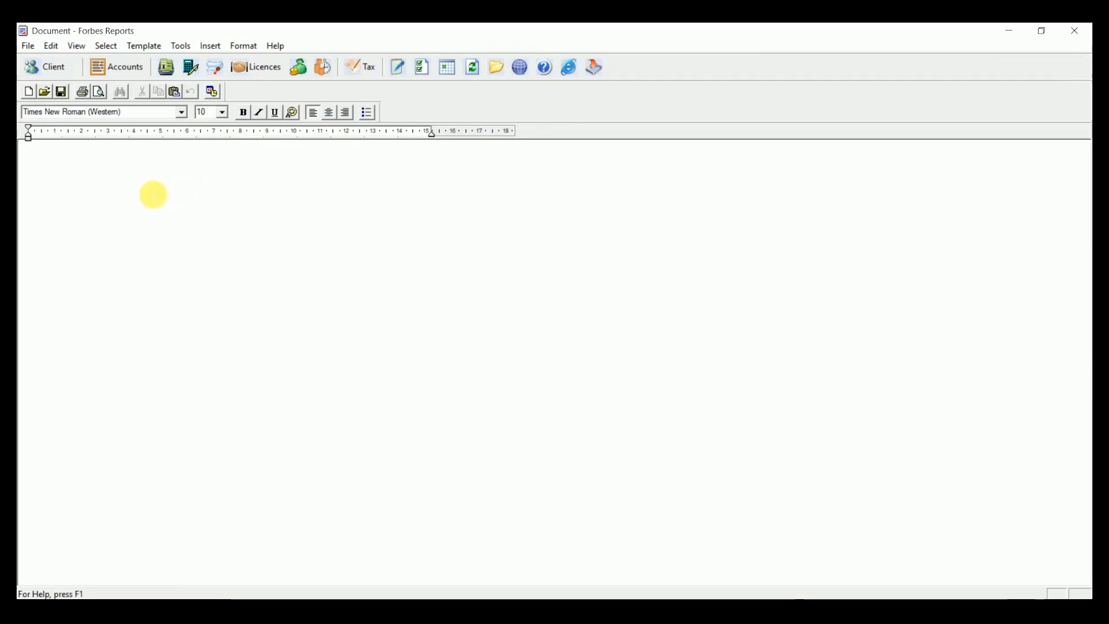
# Step: Browse the Tax, Accounts and Invoice merge fields and insert the ClientBase [Name] business name field in the letter
pyautogui.click(208, 45)
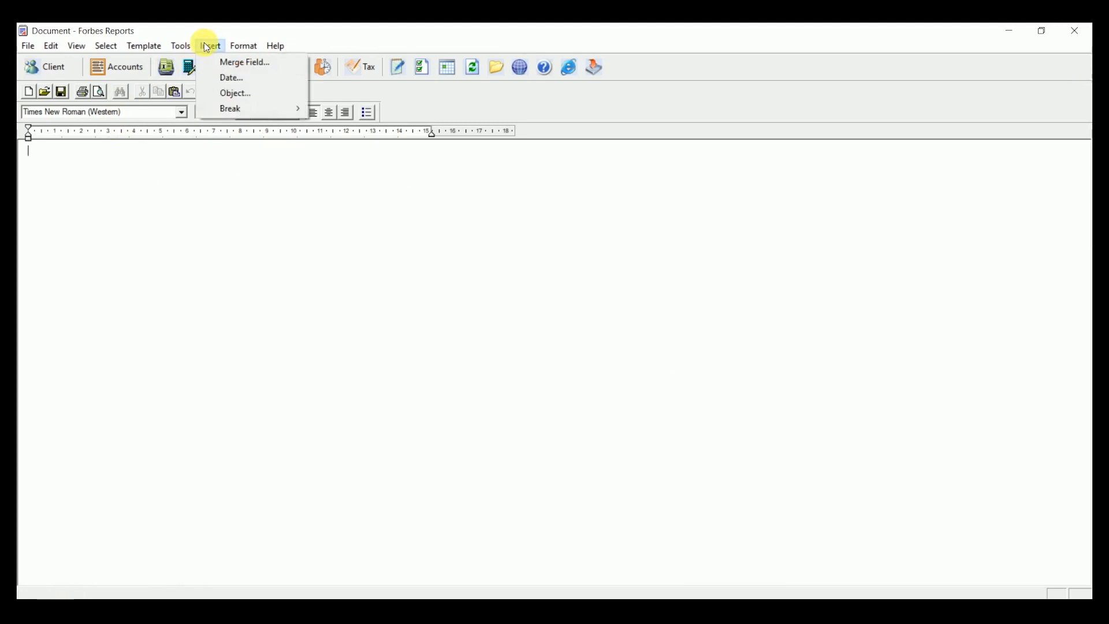
pyautogui.click(208, 62)
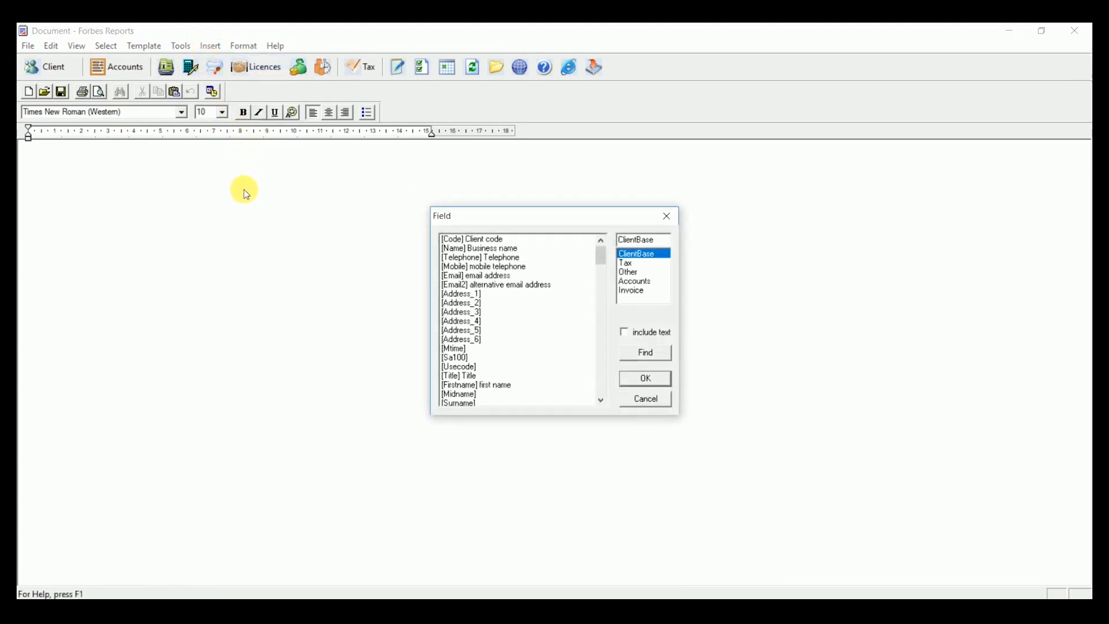
pyautogui.click(625, 265)
pyautogui.moveTo(597, 250)
pyautogui.mouseDown()
pyautogui.moveTo(613, 322)
pyautogui.moveTo(608, 245)
pyautogui.mouseUp()
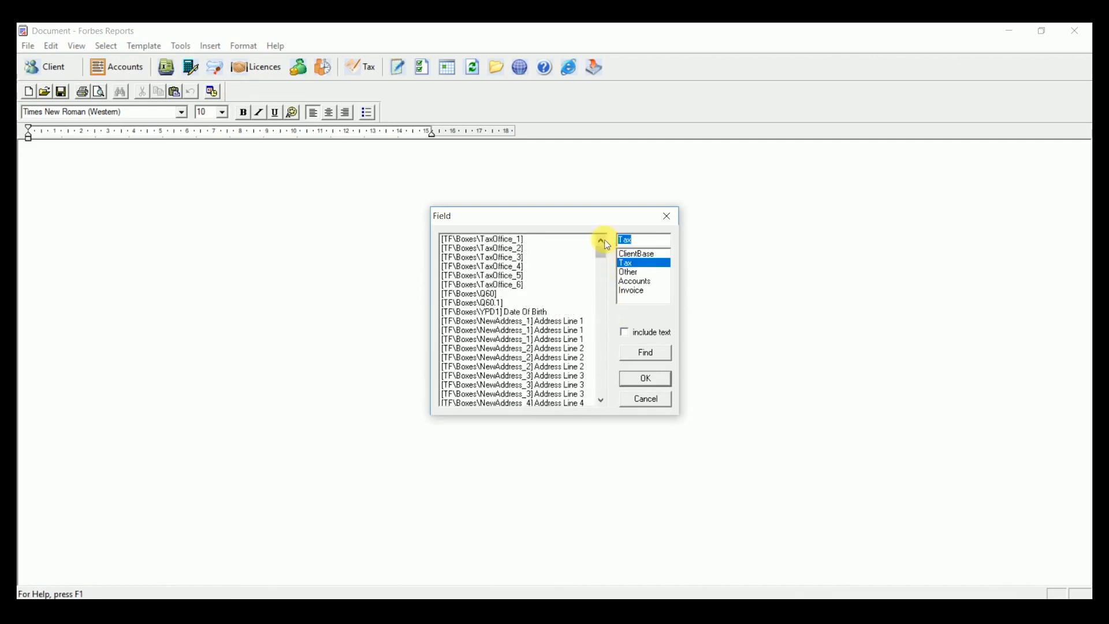
pyautogui.click(636, 282)
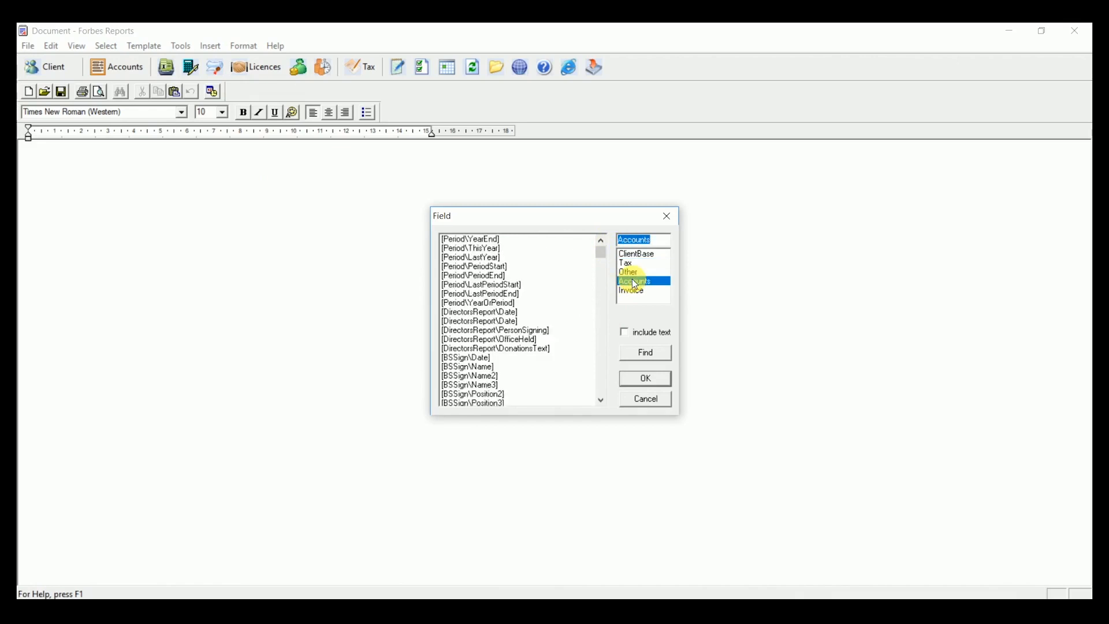
pyautogui.click(635, 292)
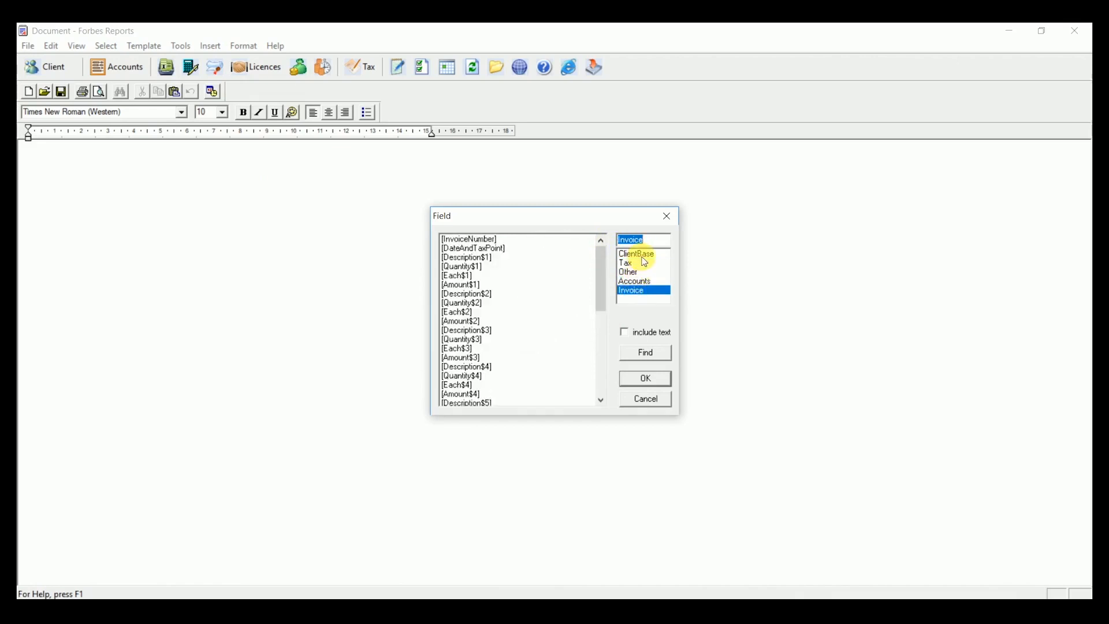
pyautogui.click(638, 254)
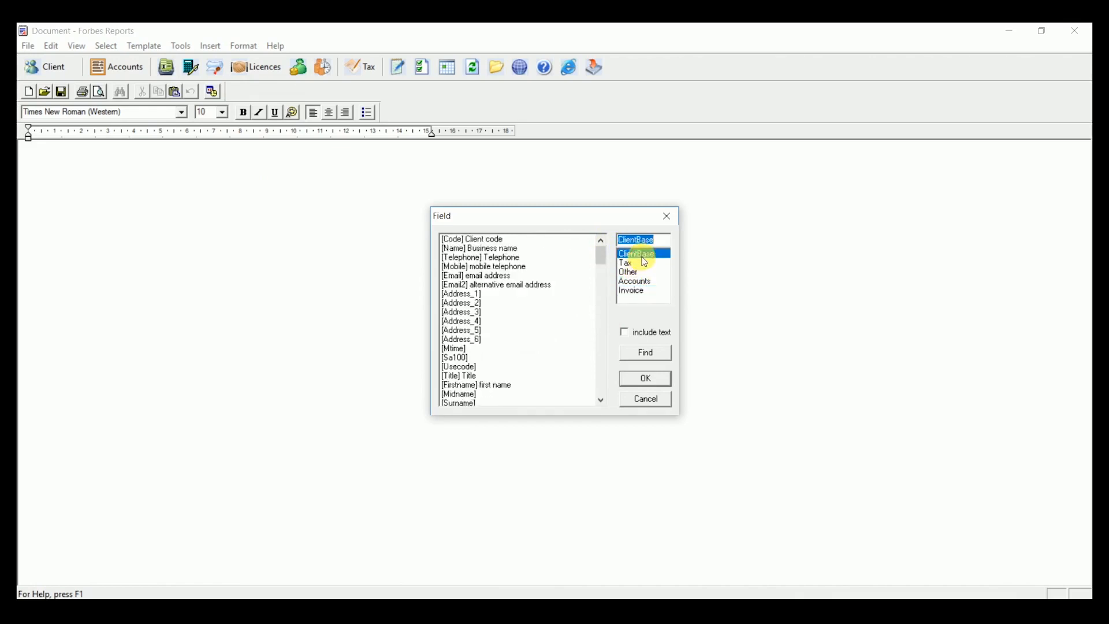
pyautogui.click(517, 249)
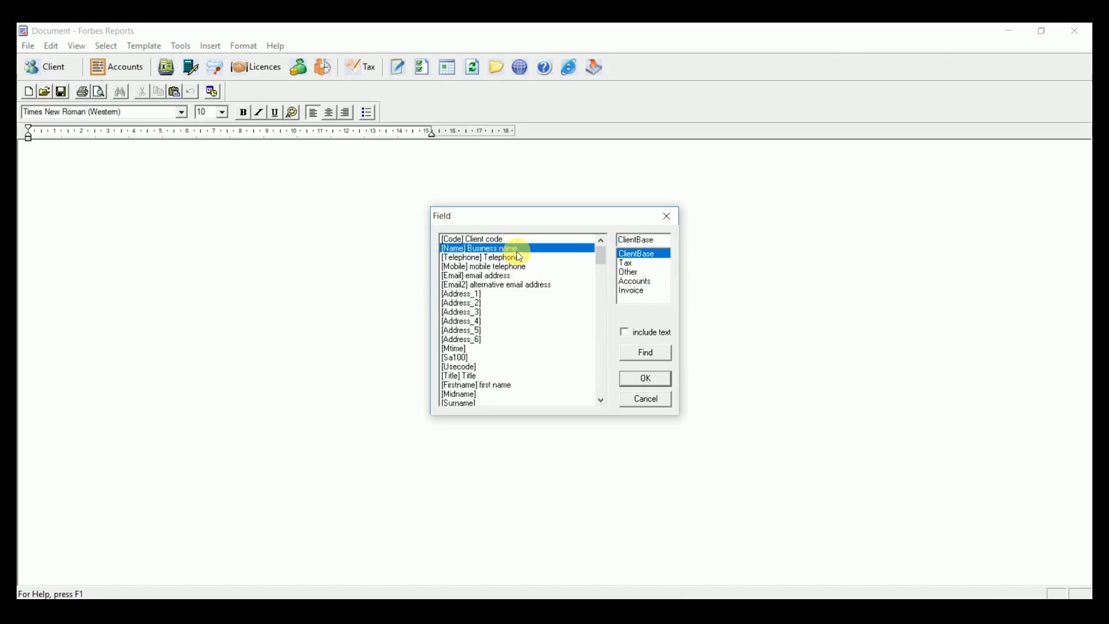
pyautogui.click(644, 380)
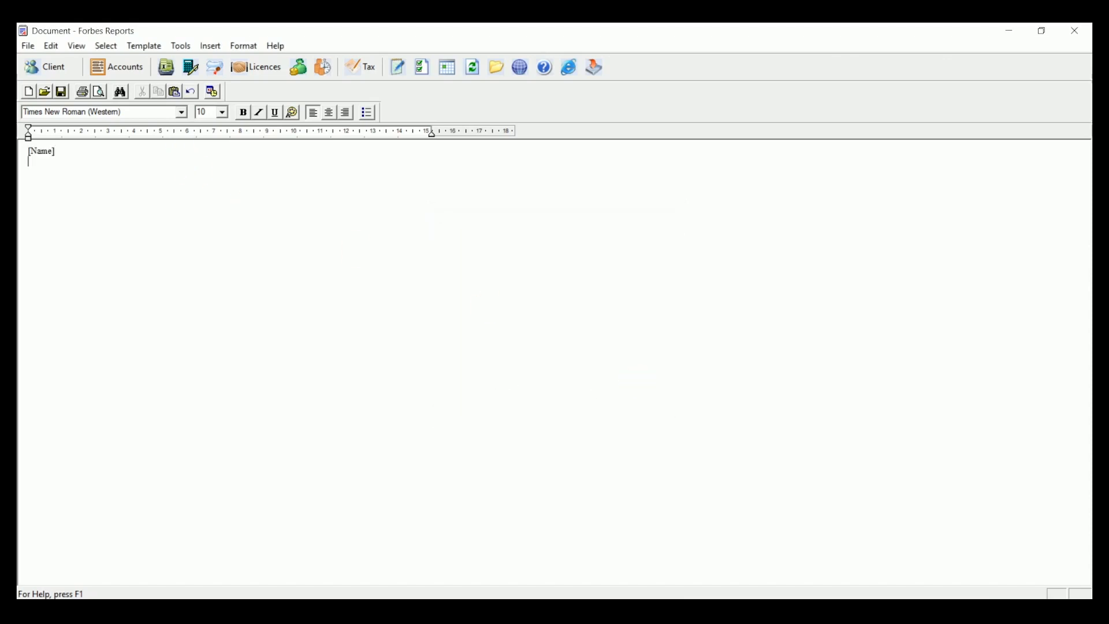
# Step: Insert the [Address_1] and [Address_2] merge fields on separate lines beneath the [Name] field
pyautogui.click(211, 46)
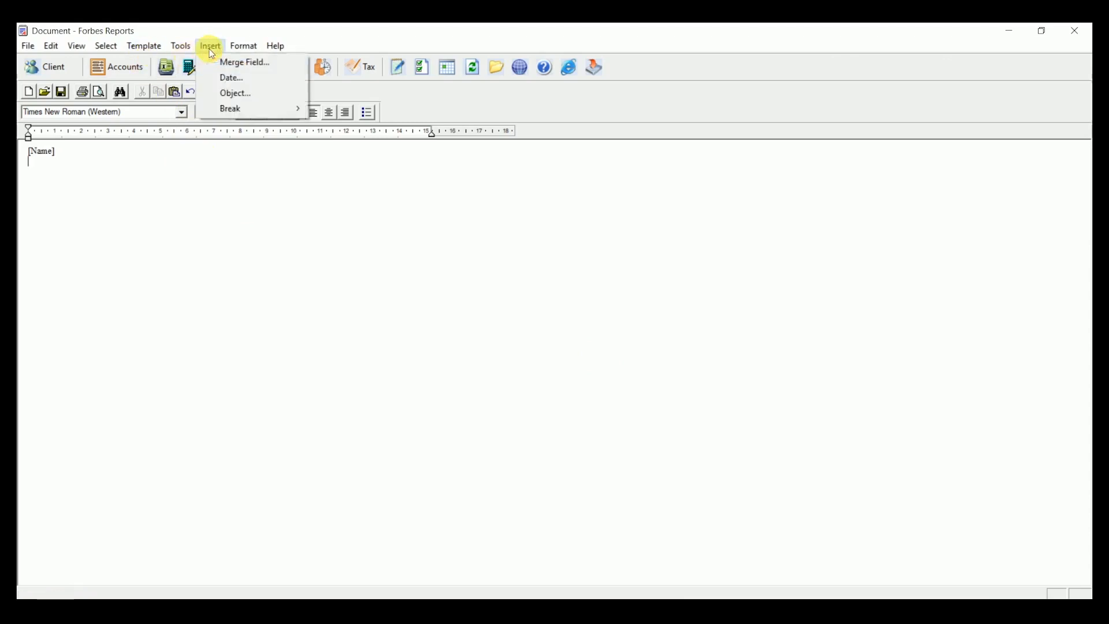
pyautogui.click(219, 61)
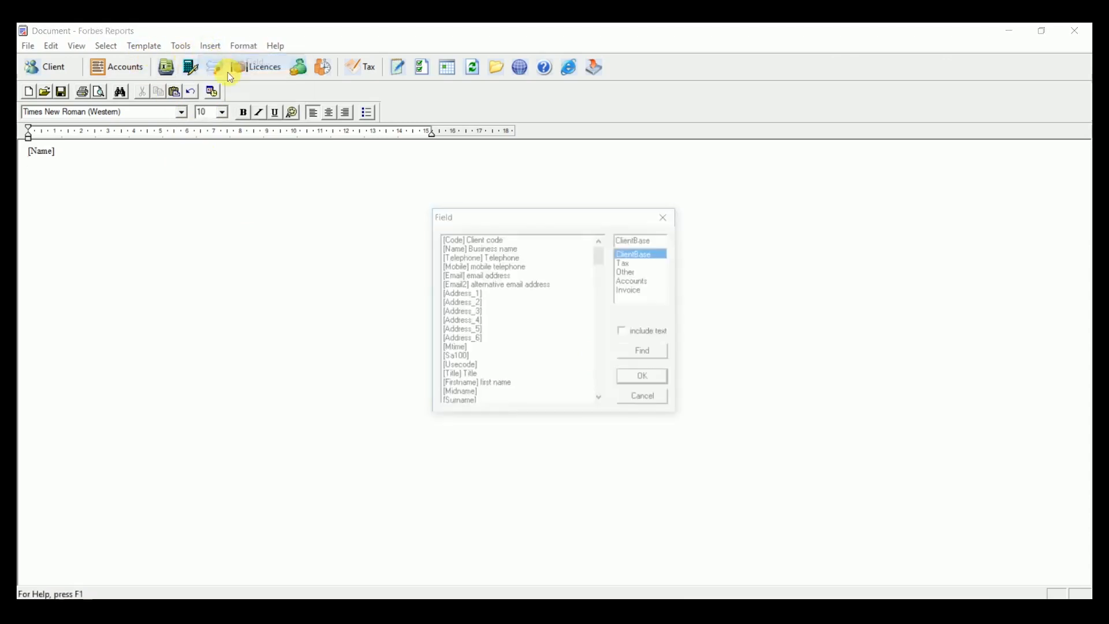
pyautogui.click(477, 294)
pyautogui.click(645, 382)
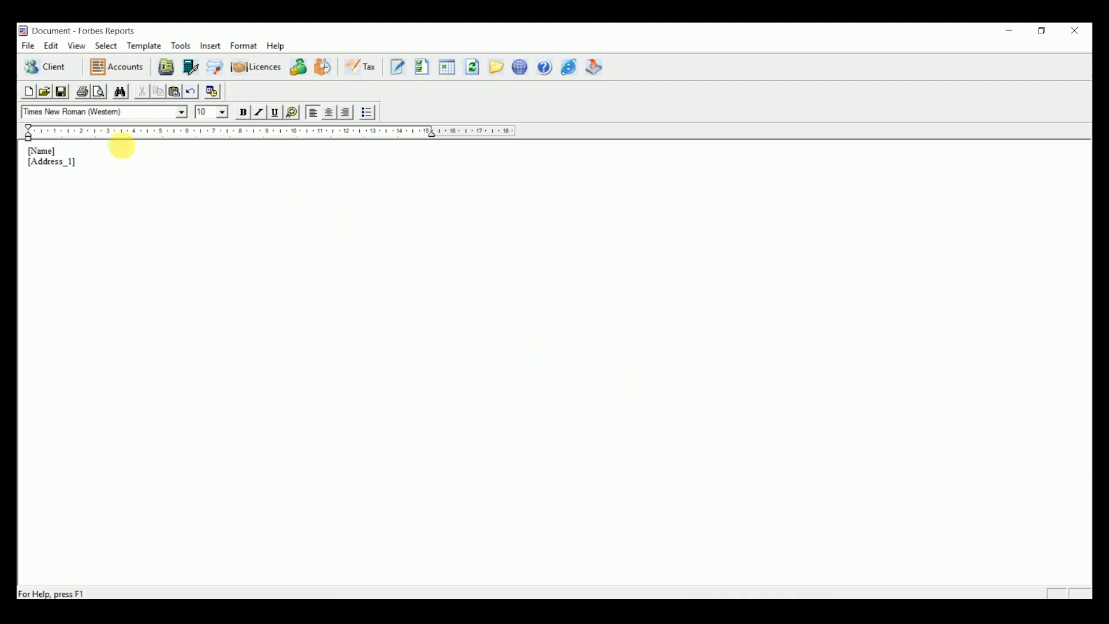
pyautogui.click(218, 50)
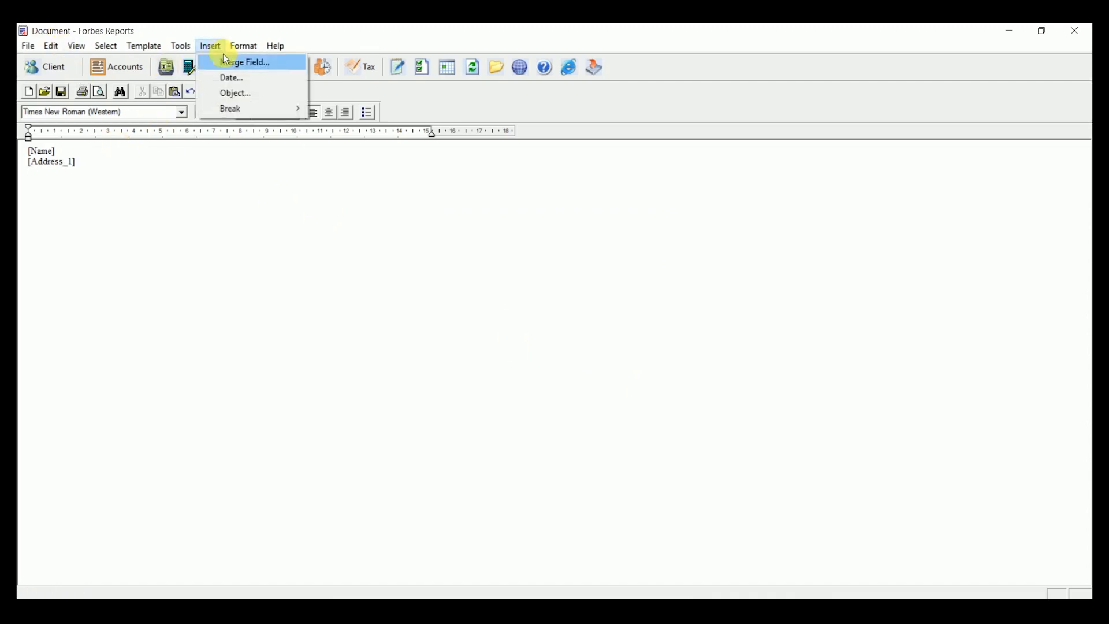
pyautogui.click(226, 59)
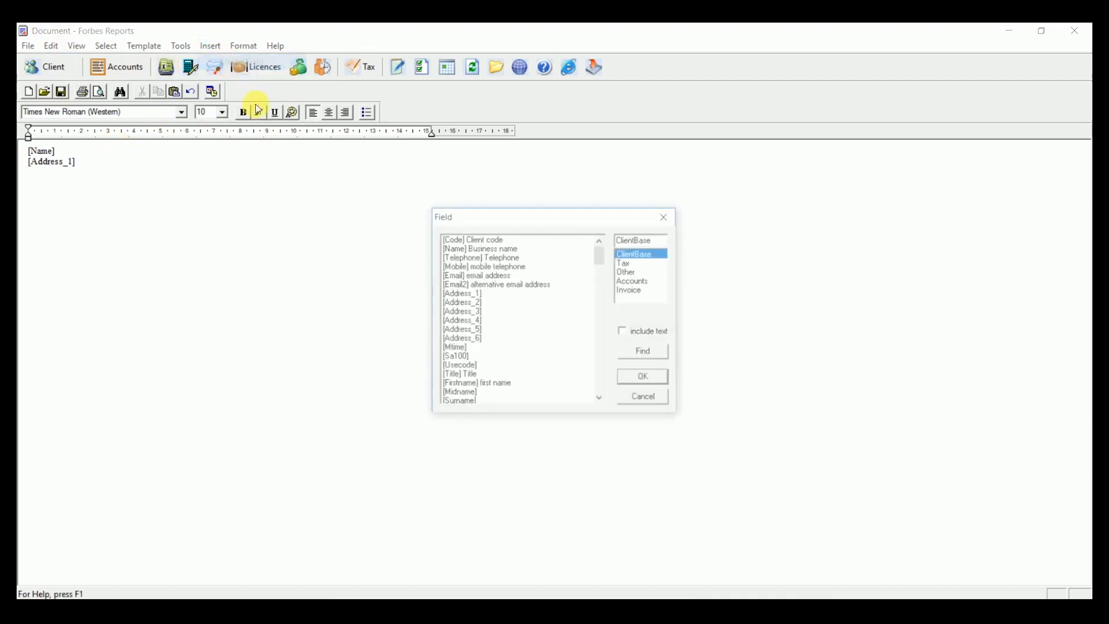
pyautogui.click(490, 303)
pyautogui.click(645, 380)
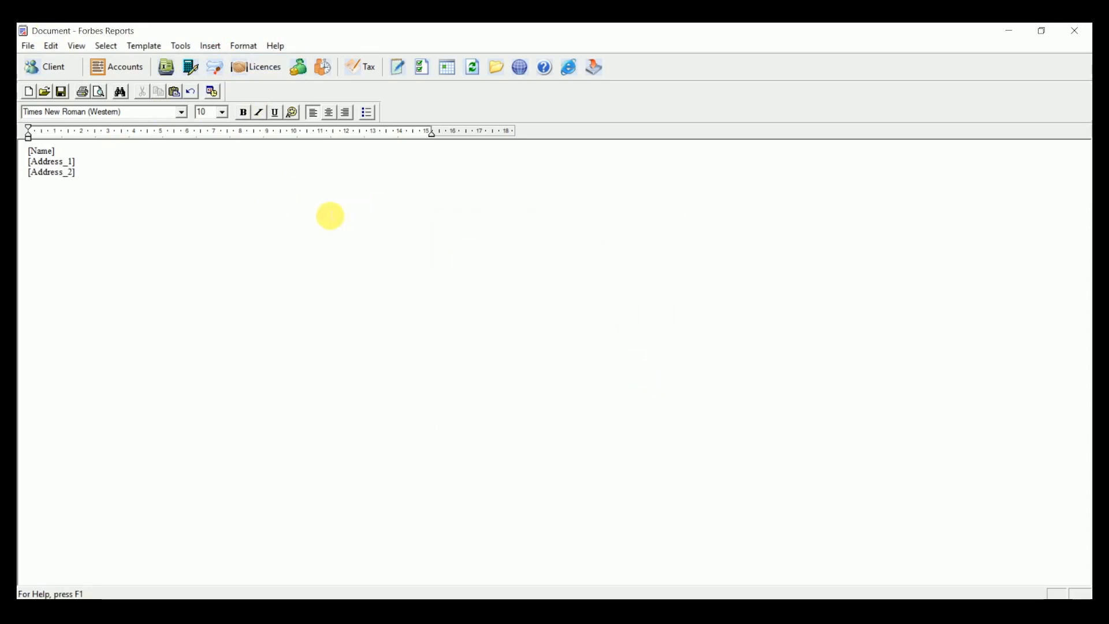
# Step: Add the salutation "Dear ......" below the address fields, leaving a blank line between them
pyautogui.press('Return')
pyautogui.press('Return')
pyautogui.write('Dea')
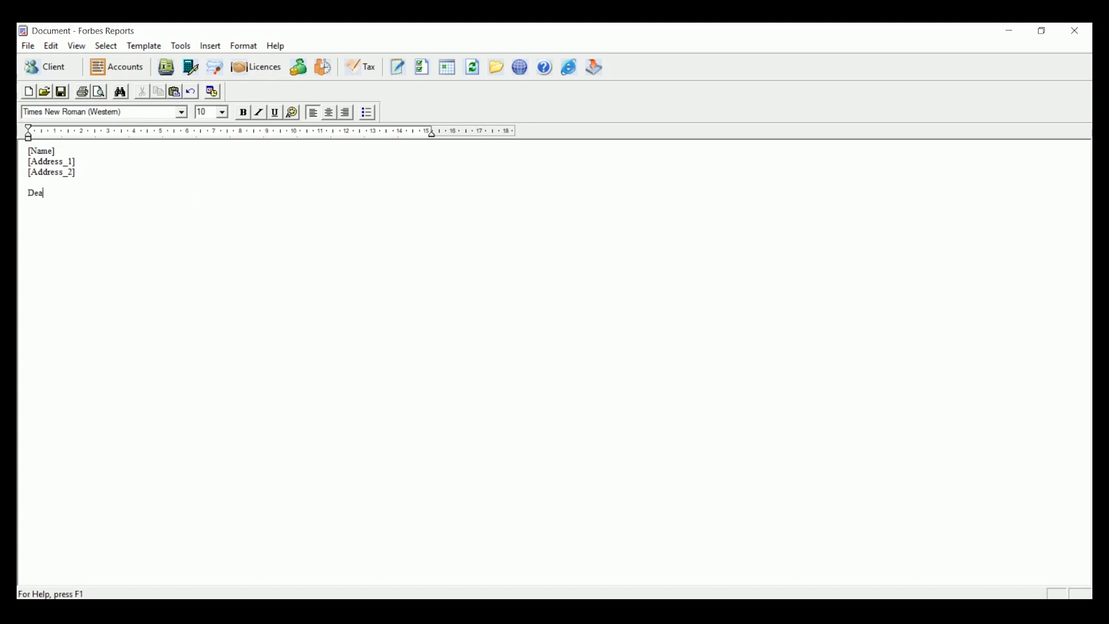
pyautogui.write('r ......')
# Step: Choose Single Client as the letter's client selection, and select Millennium Entertainments Limited in the ClientBase client list
pyautogui.click(106, 50)
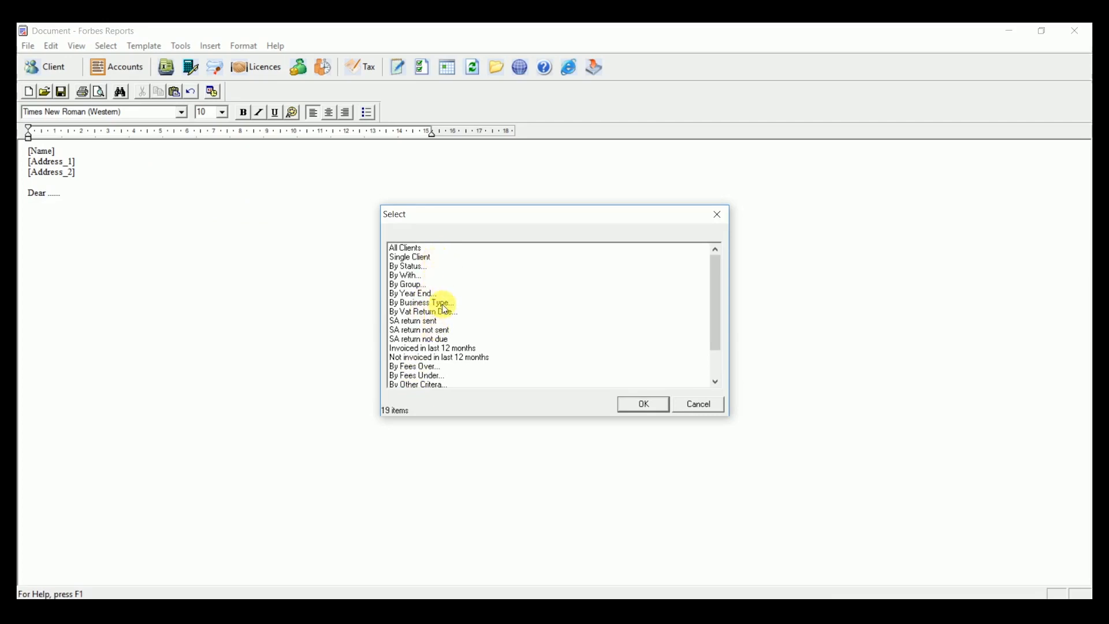
pyautogui.click(428, 258)
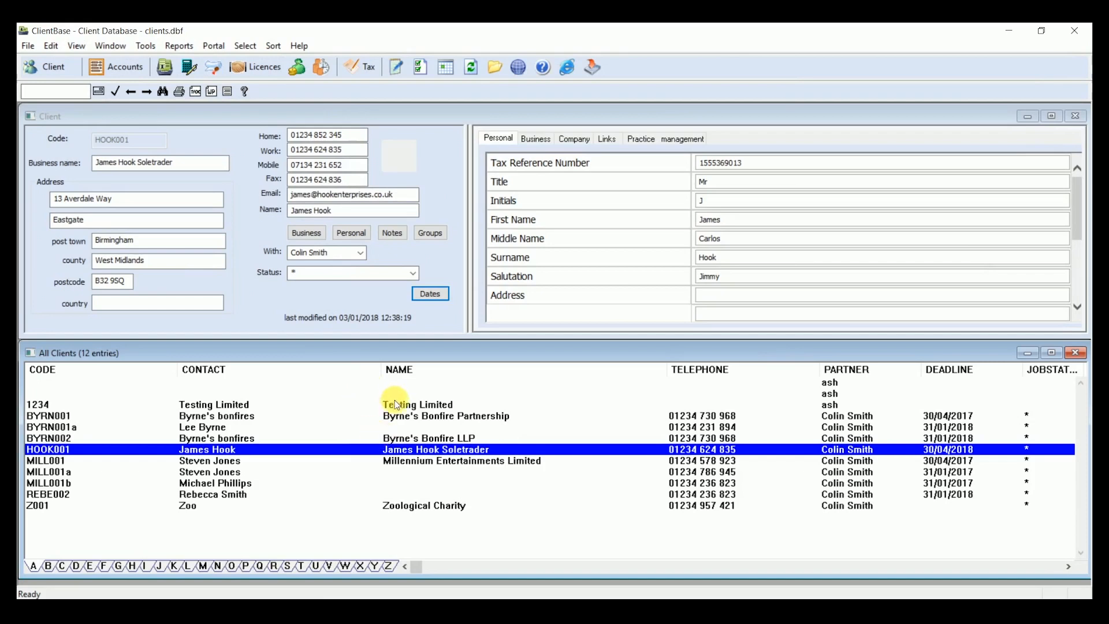
pyautogui.press('Down')
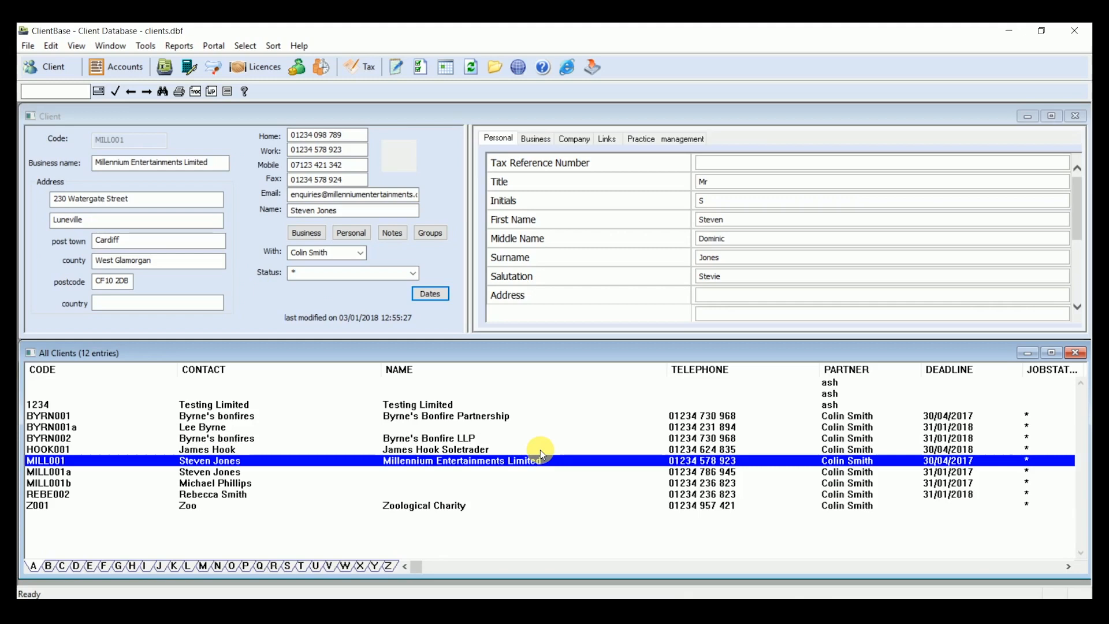
# Step: Switch to the Tempus time sheet and add an entry for the individual client listed directly below Byrne's Bonfire Partnership with the ct - corporation tax task
pyautogui.click(321, 69)
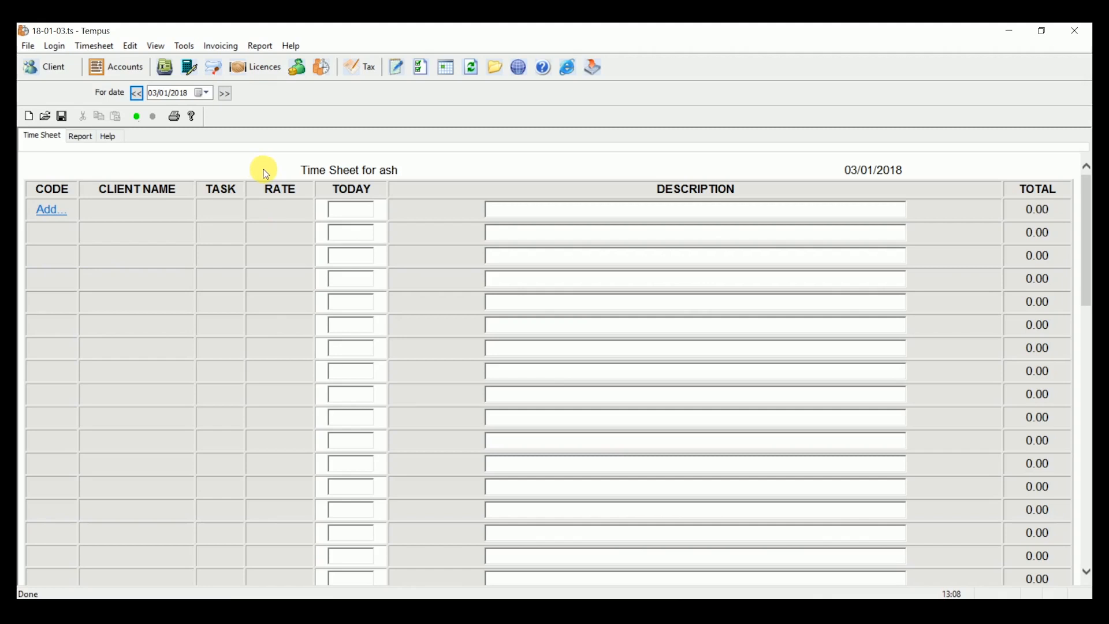
pyautogui.click(50, 212)
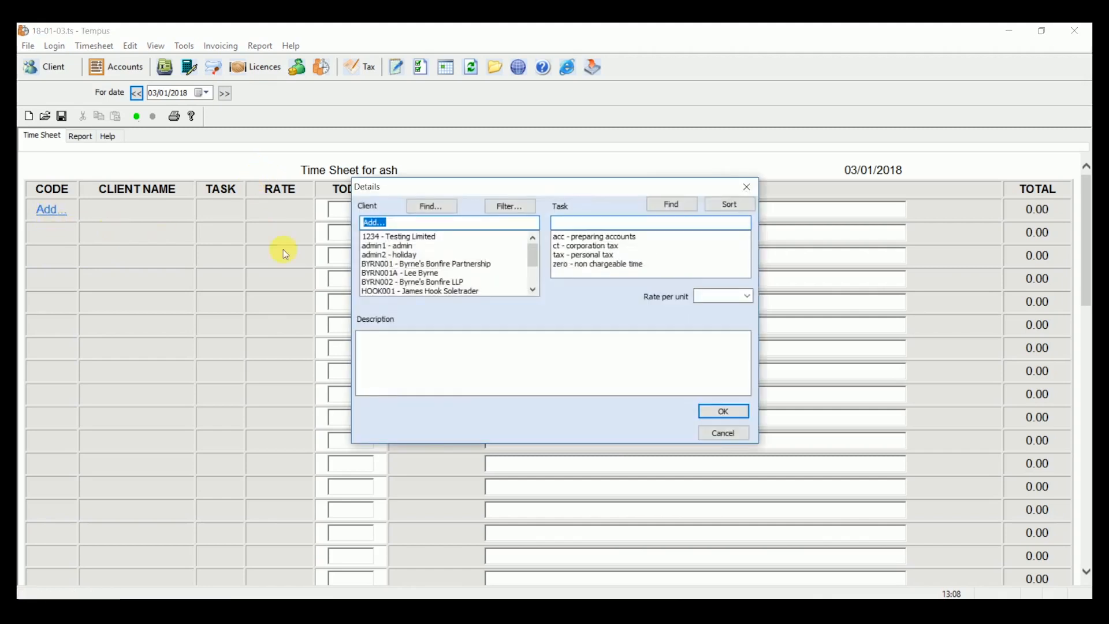
pyautogui.click(403, 272)
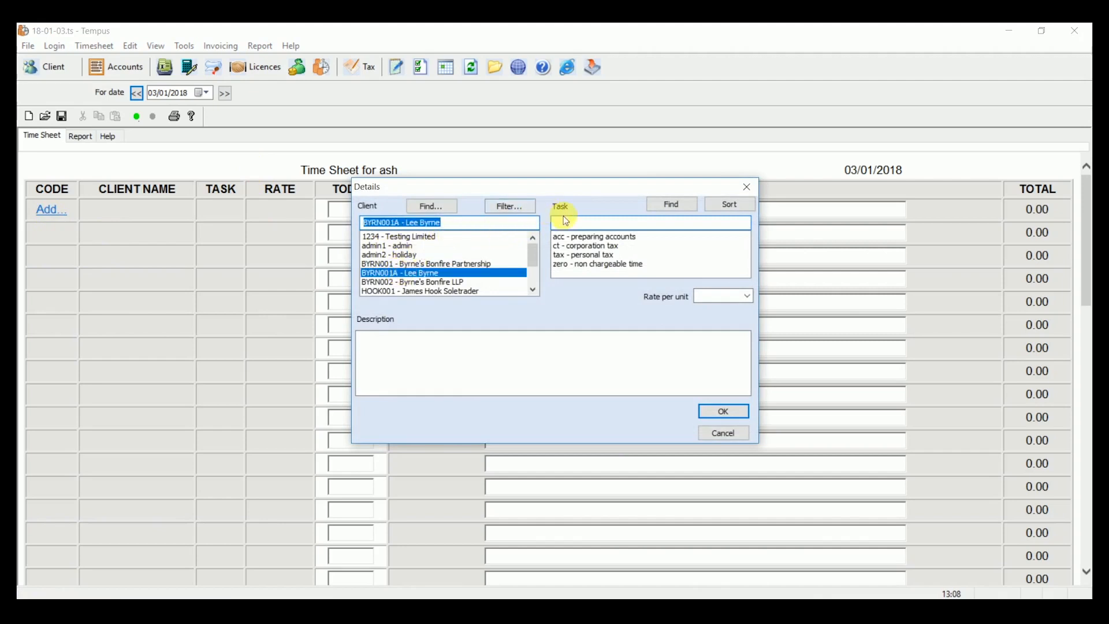
pyautogui.click(570, 247)
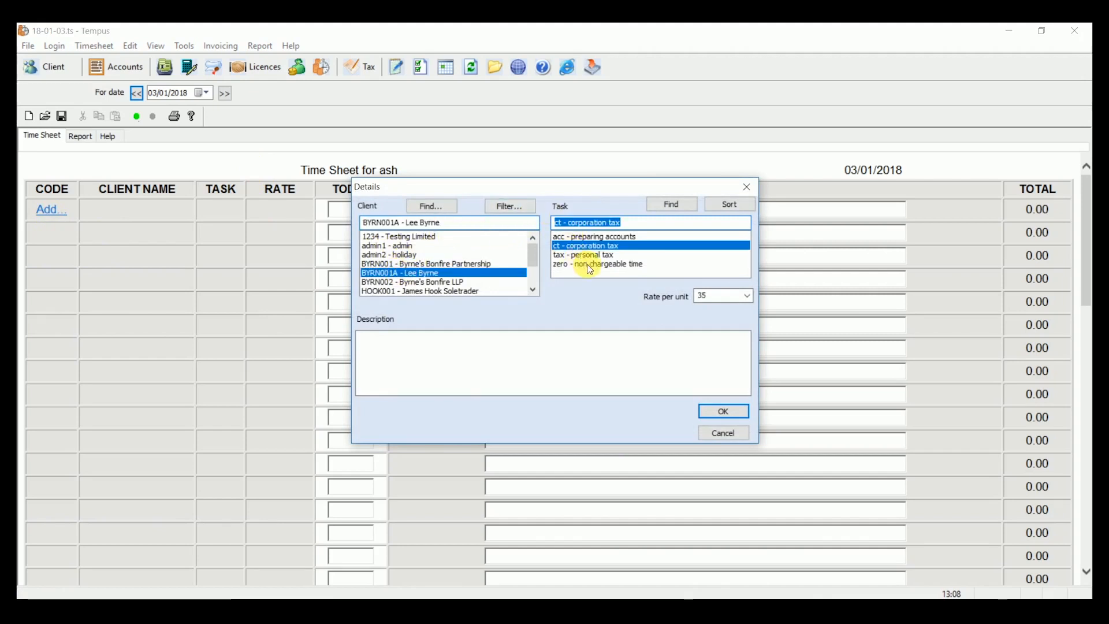
pyautogui.click(740, 412)
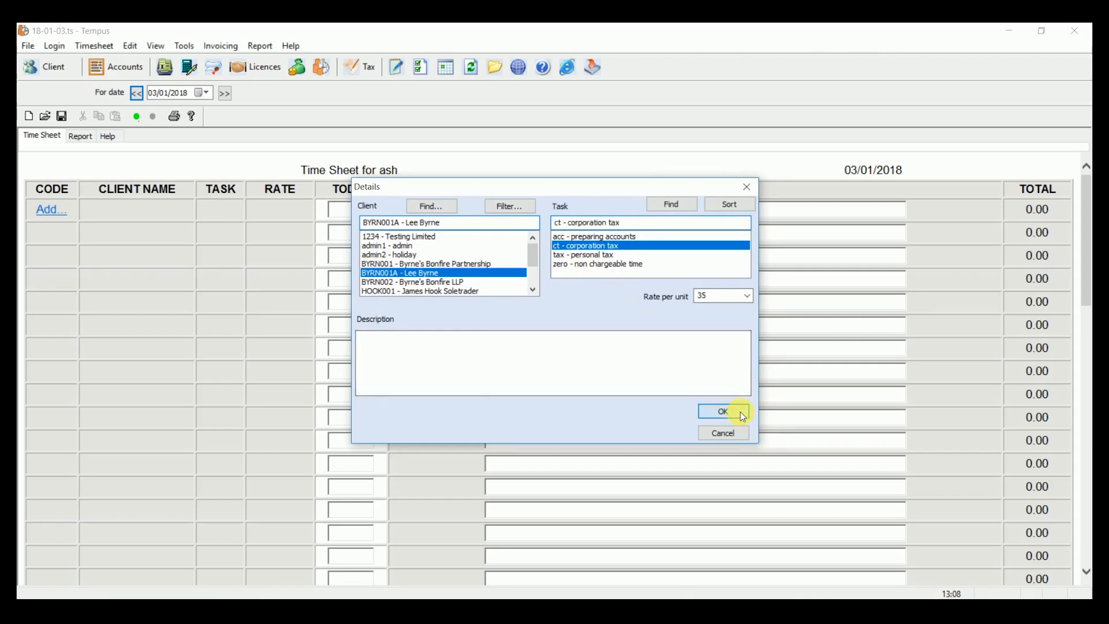
# Step: Enter 3 as today's time for the corporation tax entry on the time sheet
pyautogui.click(360, 211)
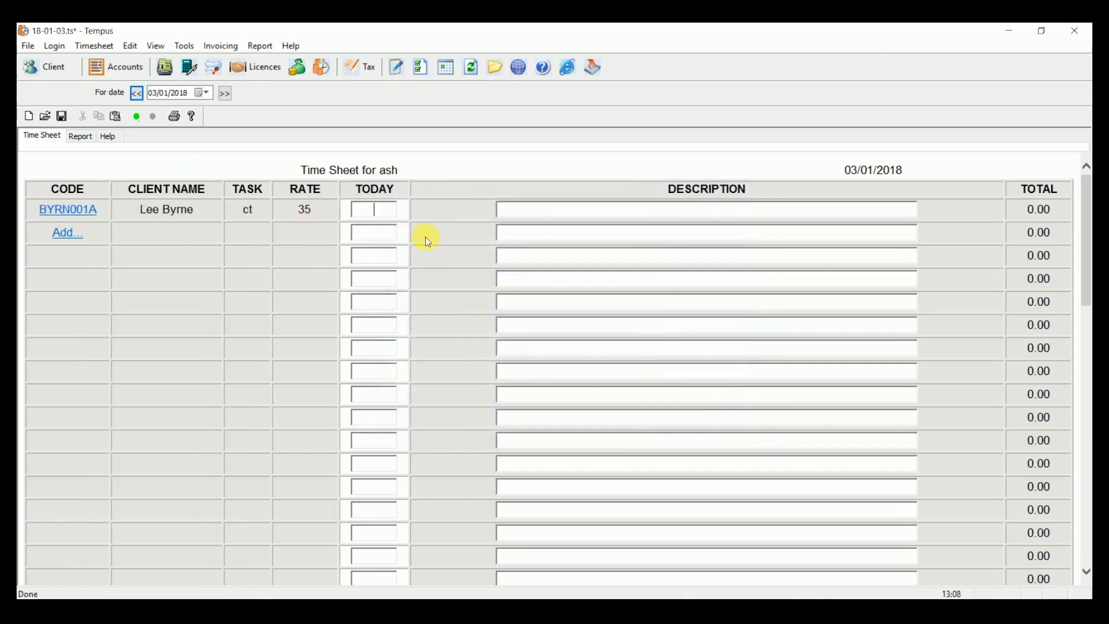
pyautogui.write('3')
pyautogui.press('Tab')
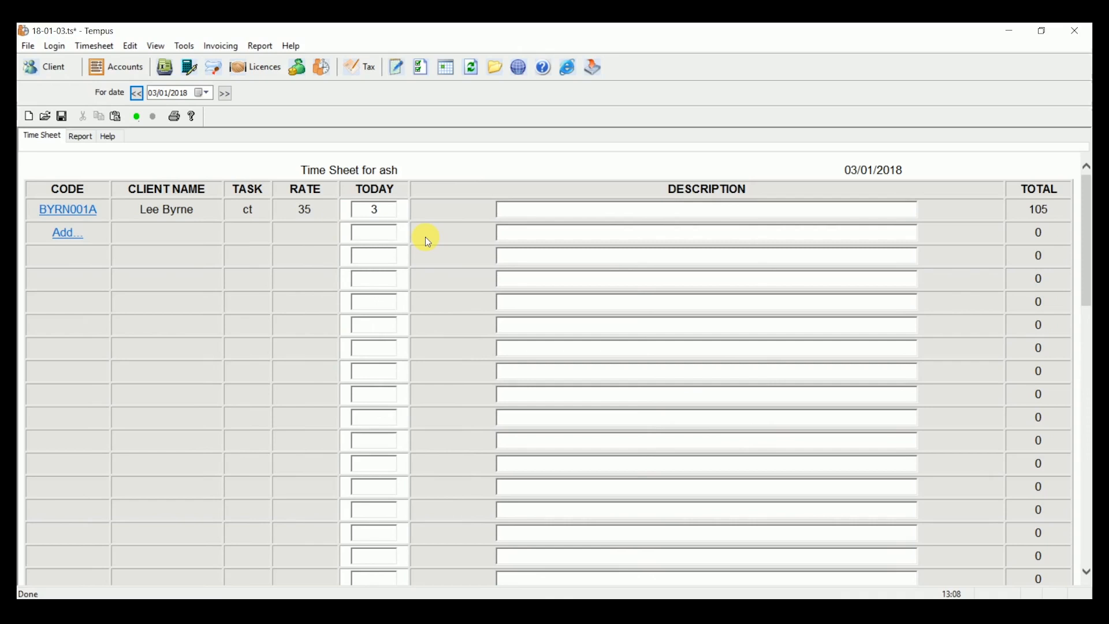
# Step: Add a time sheet entry for Byrne's Bonfire LLP with the ct - corporation tax task
pyautogui.click(64, 234)
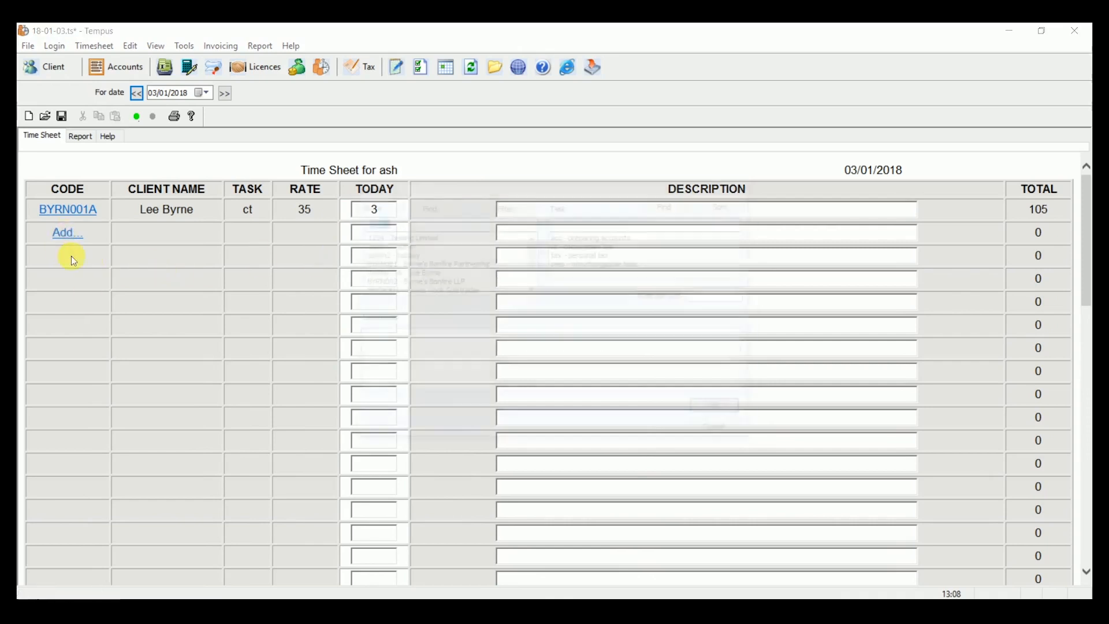
pyautogui.click(385, 282)
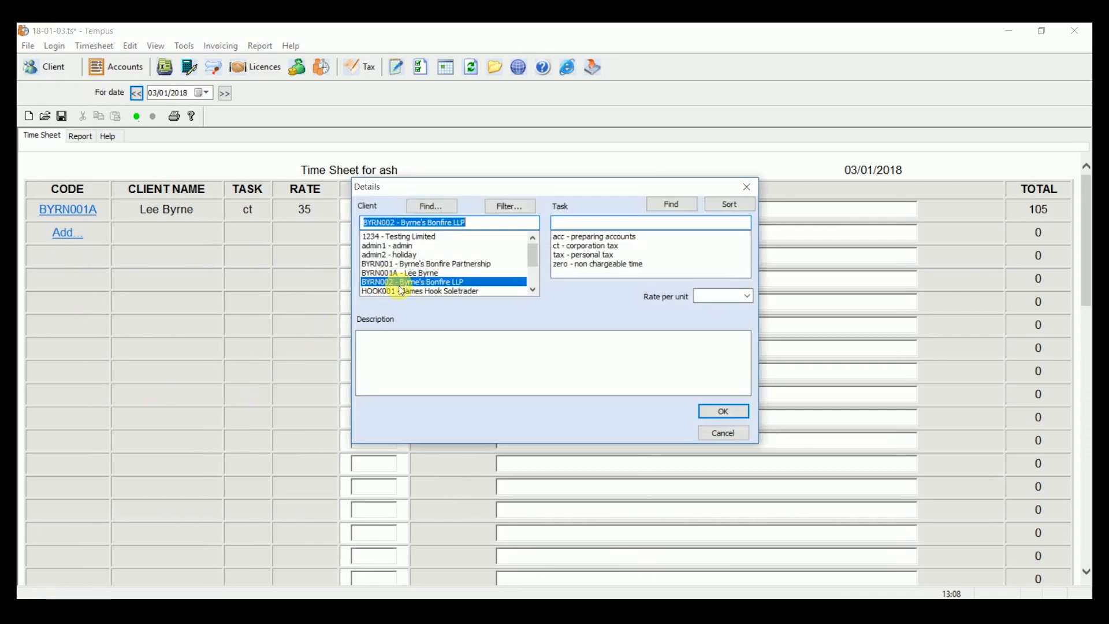
pyautogui.click(566, 246)
pyautogui.click(724, 410)
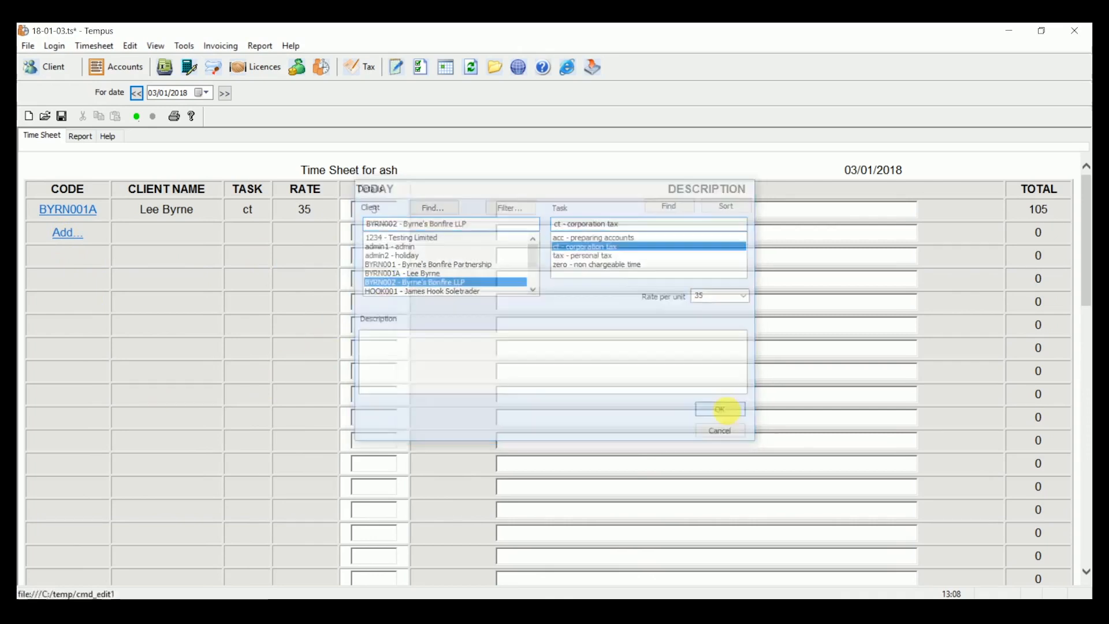
# Step: Enter 6 as today's time for the Byrne's Bonfire LLP entry and give it the description "Test"
pyautogui.click(390, 229)
pyautogui.write('6')
pyautogui.press('Tab')
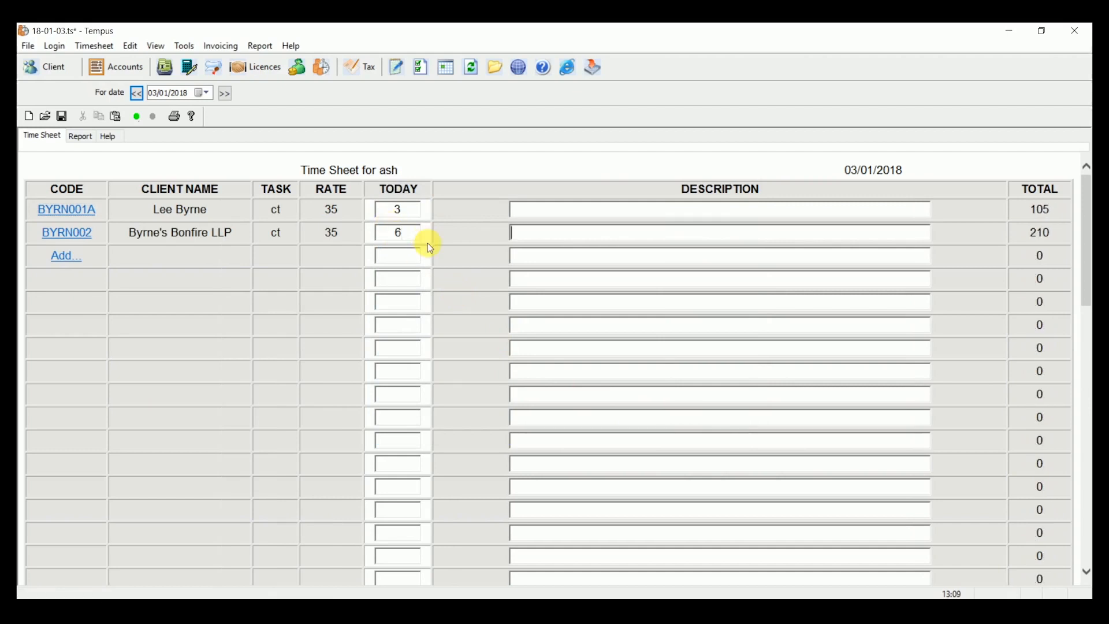
pyautogui.write('Test')
# Step: Post the time sheet for 03/01/2018 and confirm the posting
pyautogui.click(189, 49)
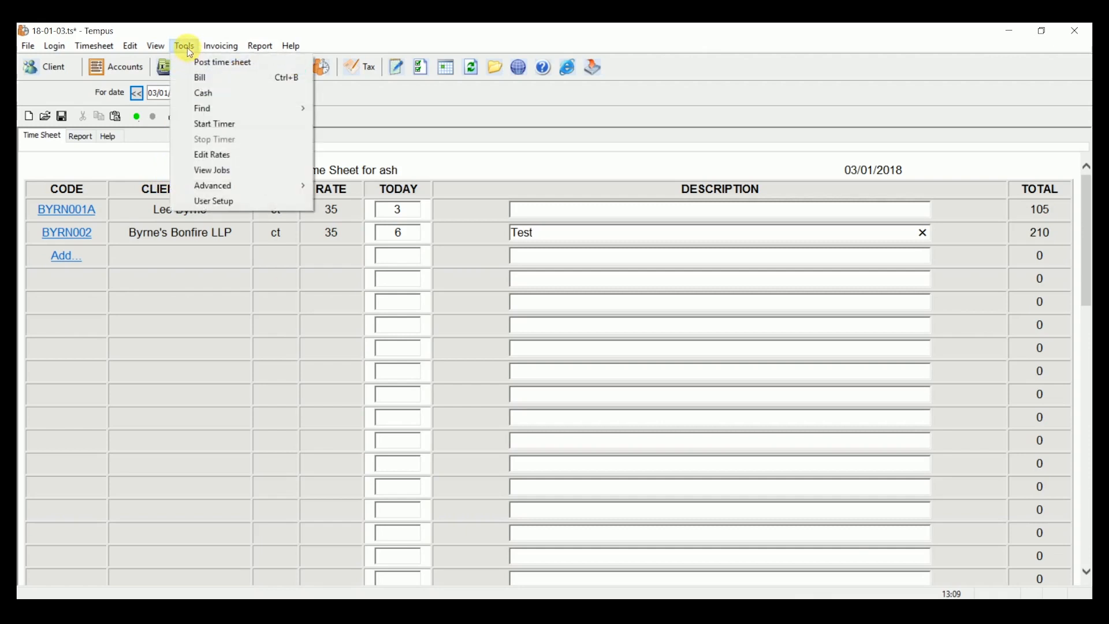
pyautogui.click(199, 62)
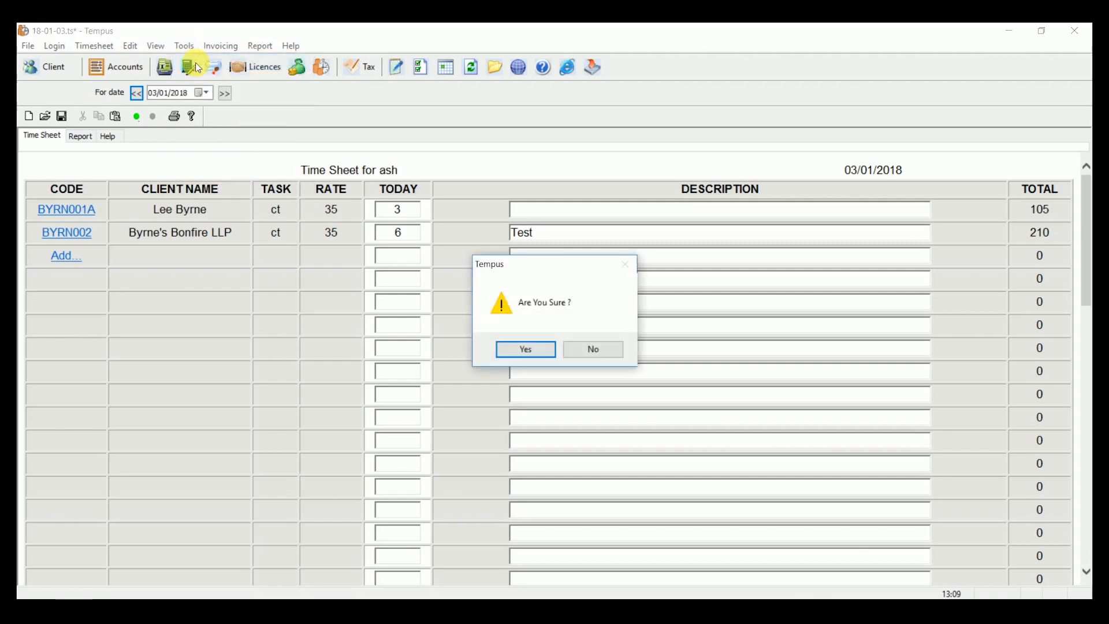
pyautogui.click(539, 354)
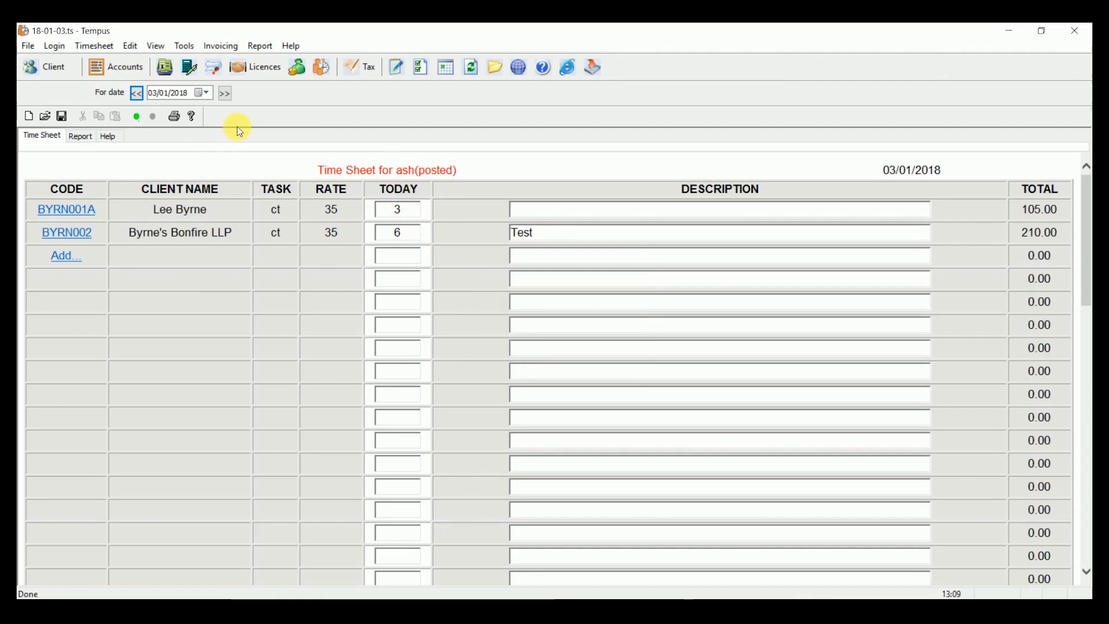
pyautogui.click(262, 48)
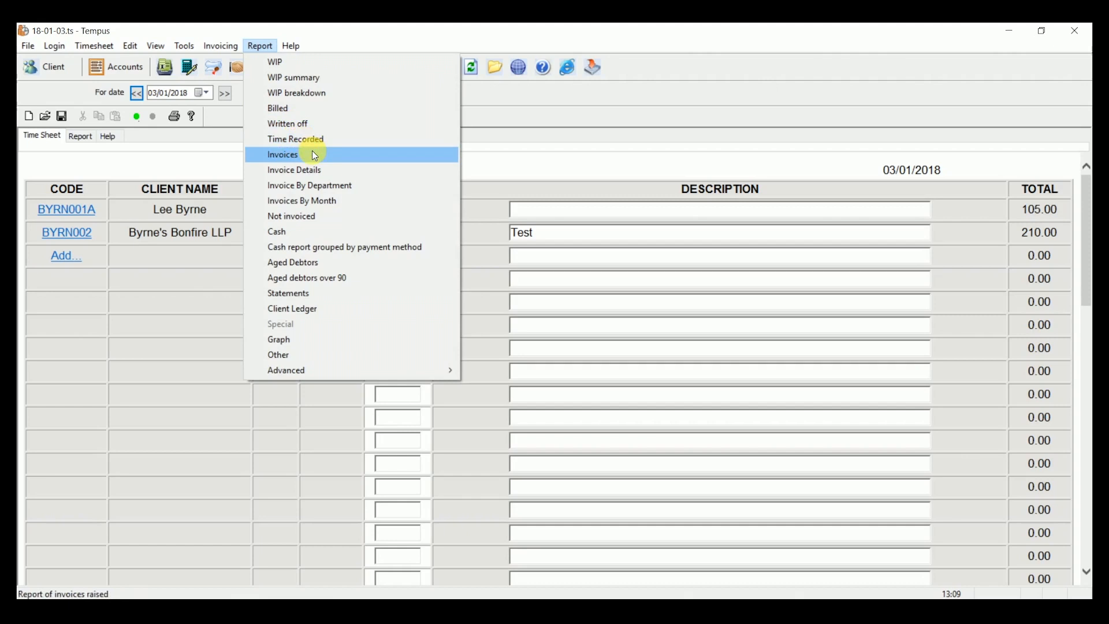
# Step: Start a bill for the individual client listed directly above Byrne's Bonfire LLP, leaving the other selection fields blank
pyautogui.moveTo(191, 50)
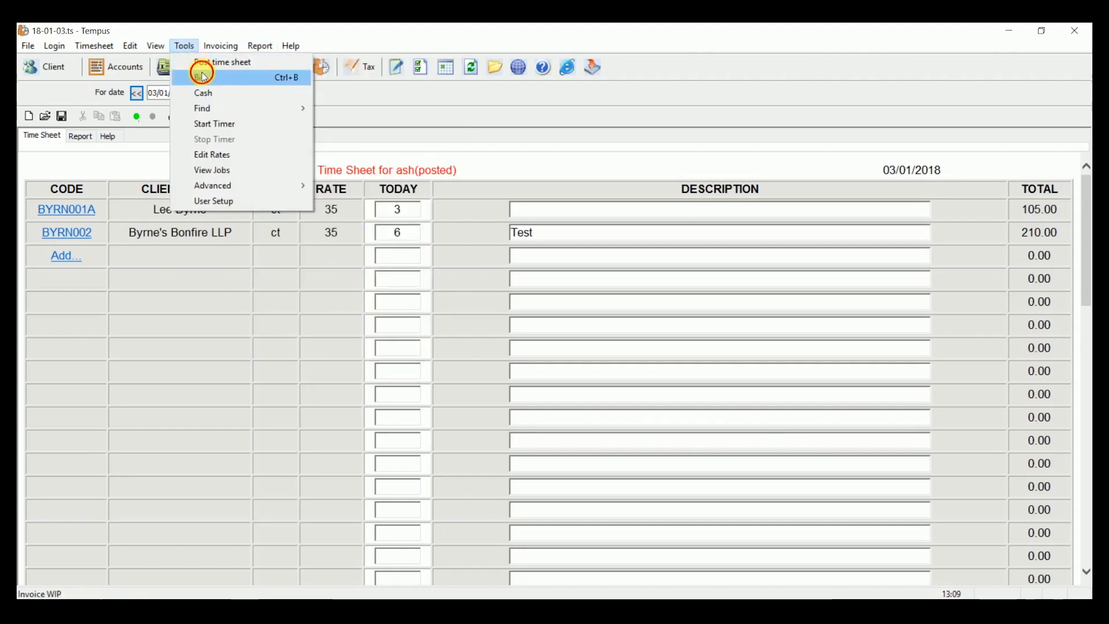
pyautogui.click(203, 76)
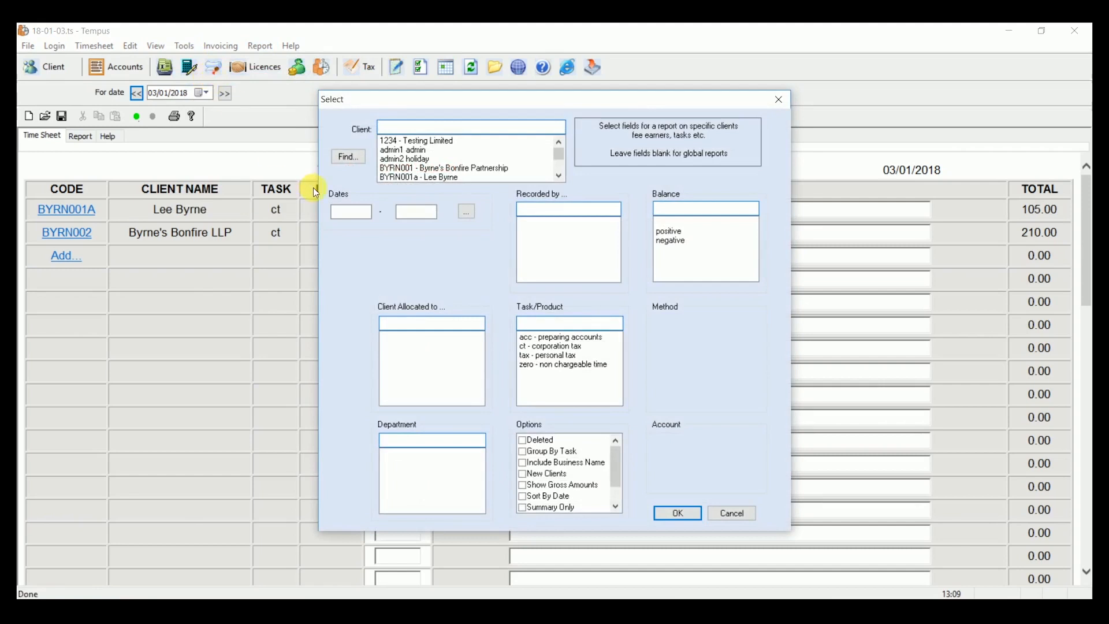
pyautogui.click(560, 175)
pyautogui.click(457, 168)
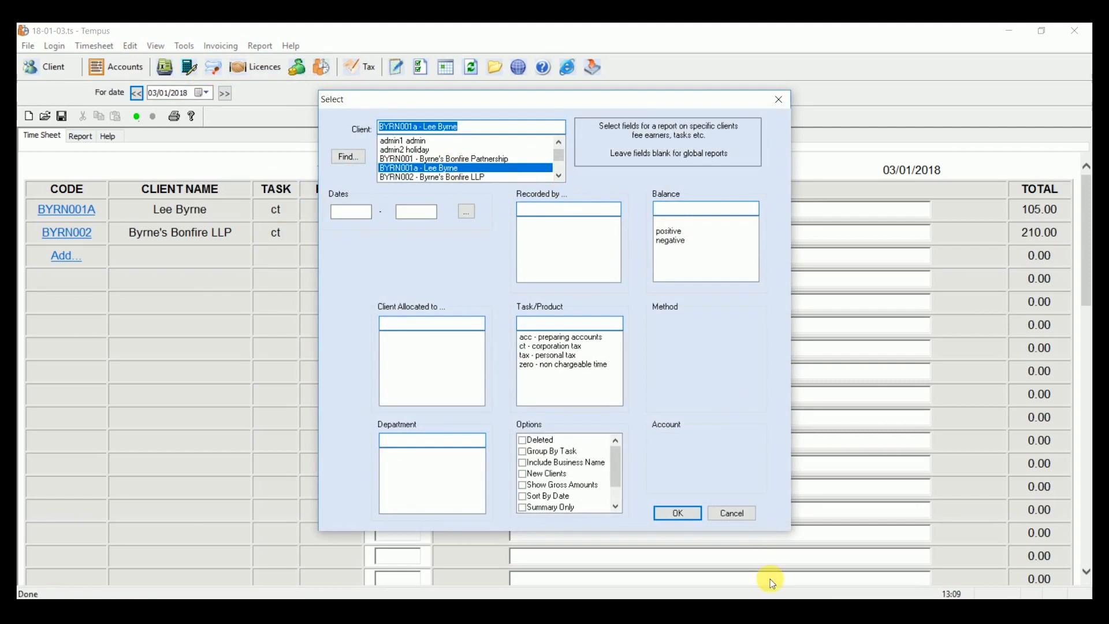
pyautogui.click(693, 510)
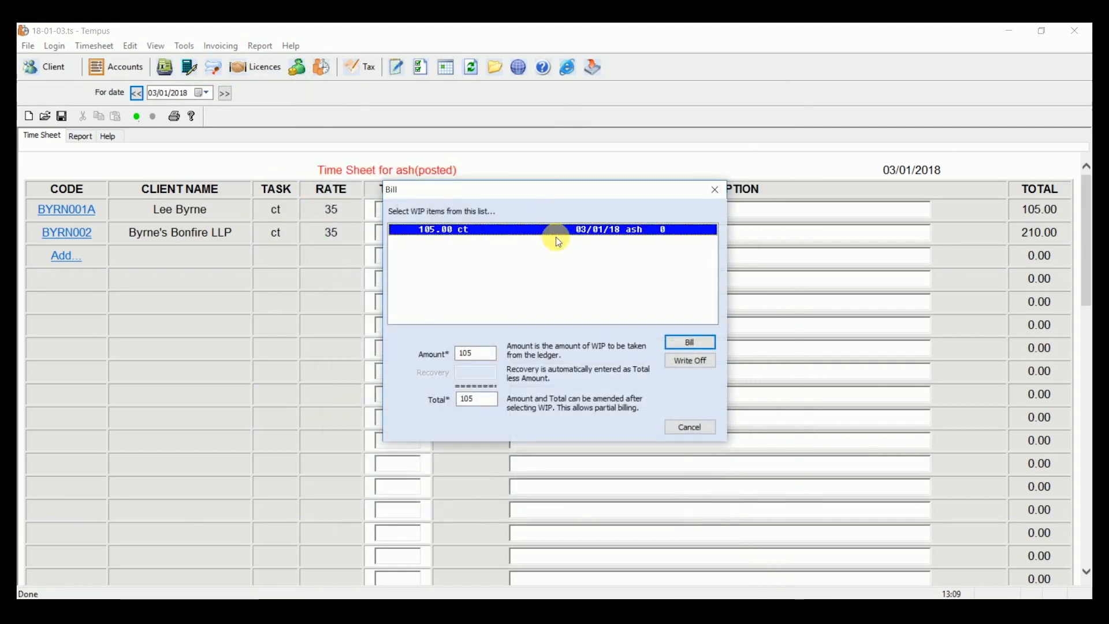
# Step: Bill the full 105 of the selected ct WIP item and accept the proposed invoice number to generate the invoice
pyautogui.click(488, 355)
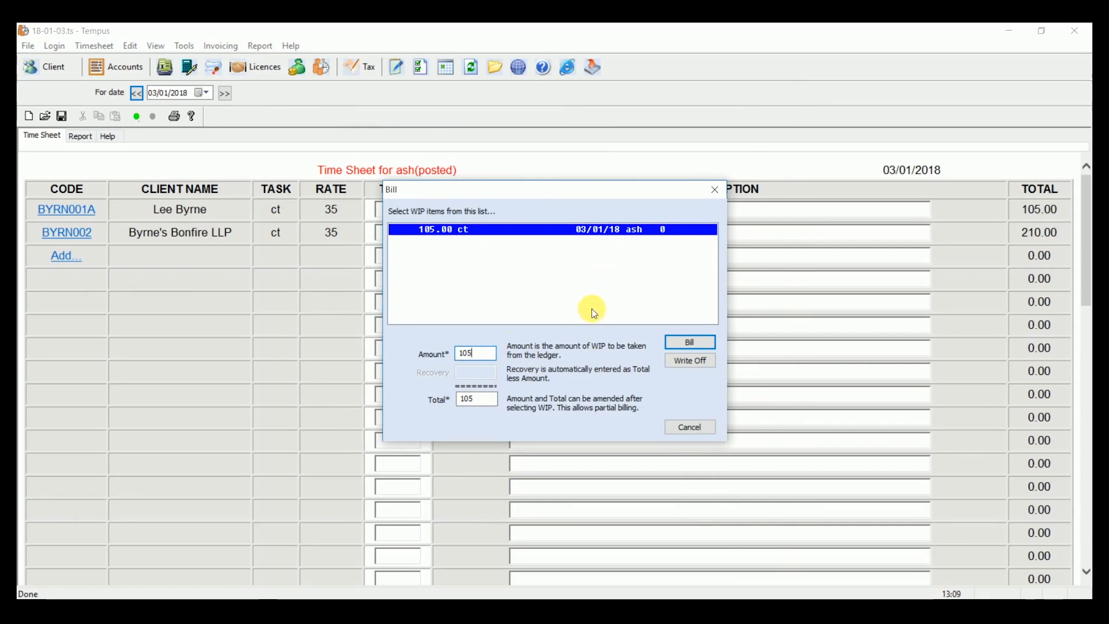
pyautogui.click(679, 343)
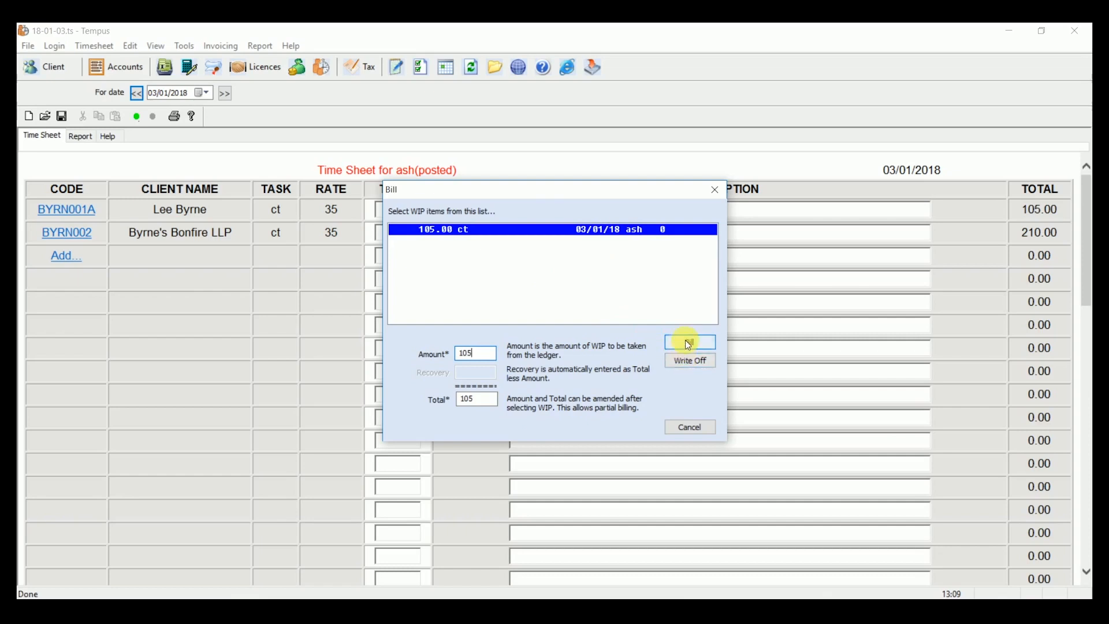
pyautogui.click(689, 344)
pyautogui.click(575, 353)
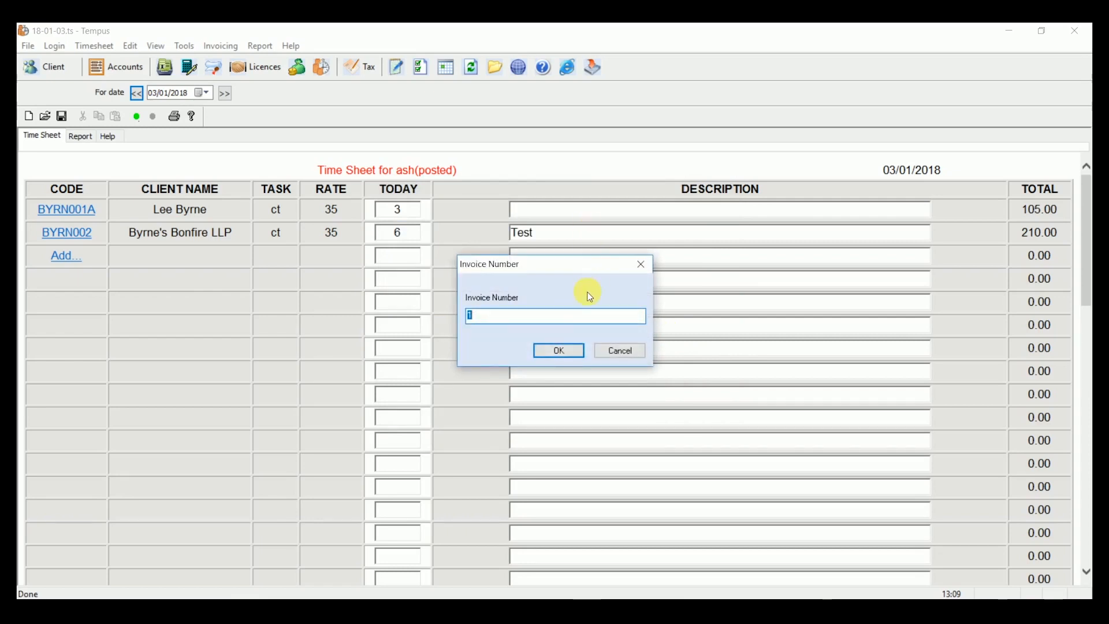
pyautogui.click(569, 350)
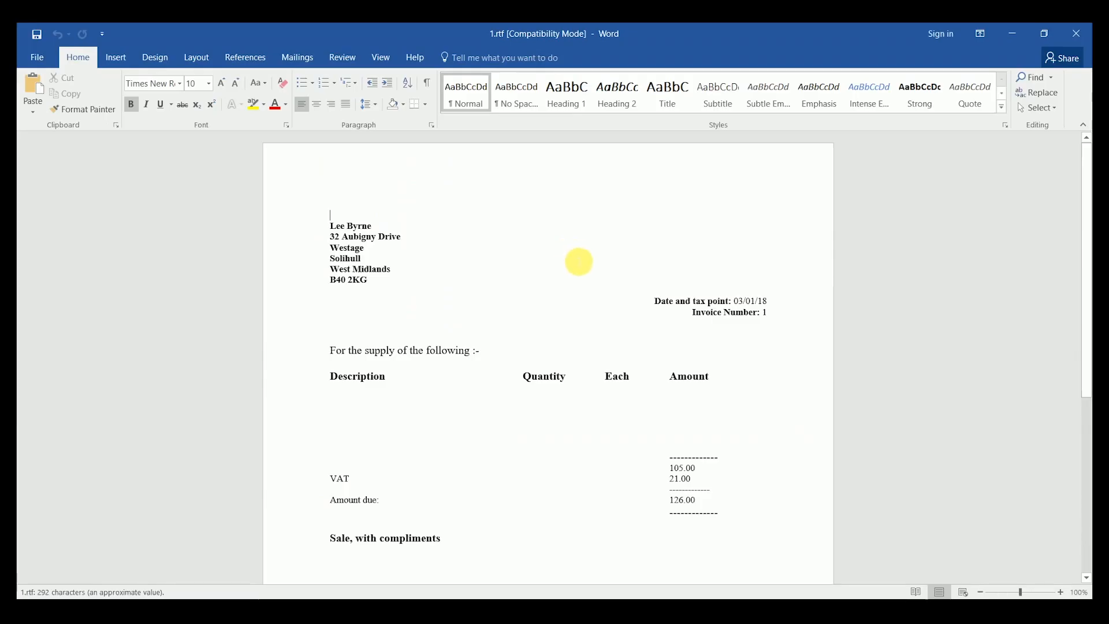
# Step: Examine the generated invoice in Word from the client's address to the amount due, and return to the Tempus time sheet
pyautogui.scroll(-5, 594, 301)
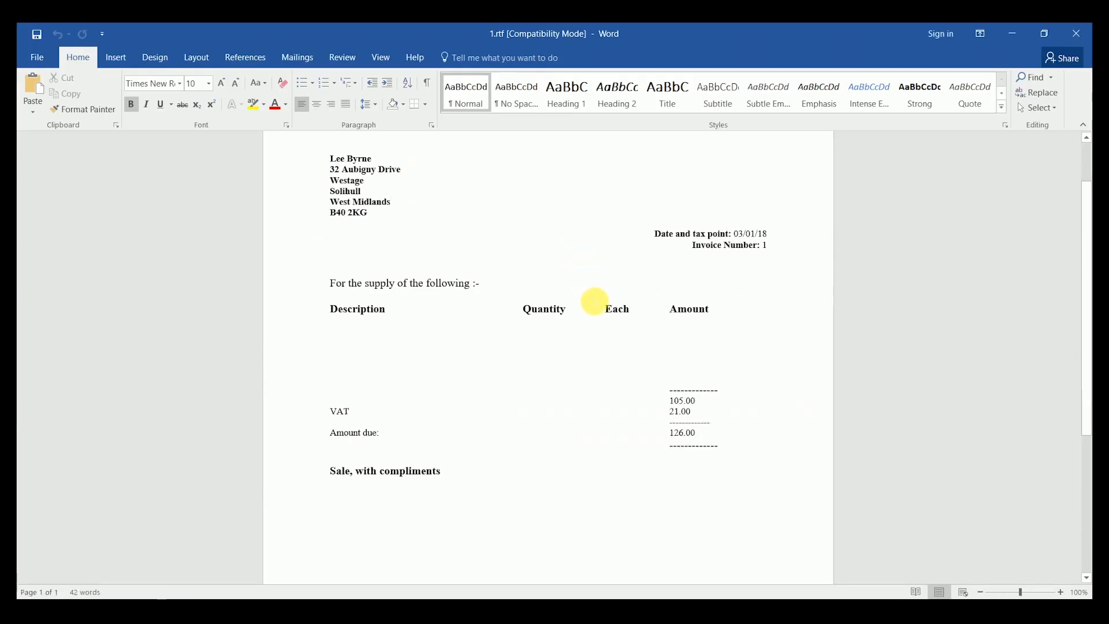
pyautogui.scroll(5, 594, 309)
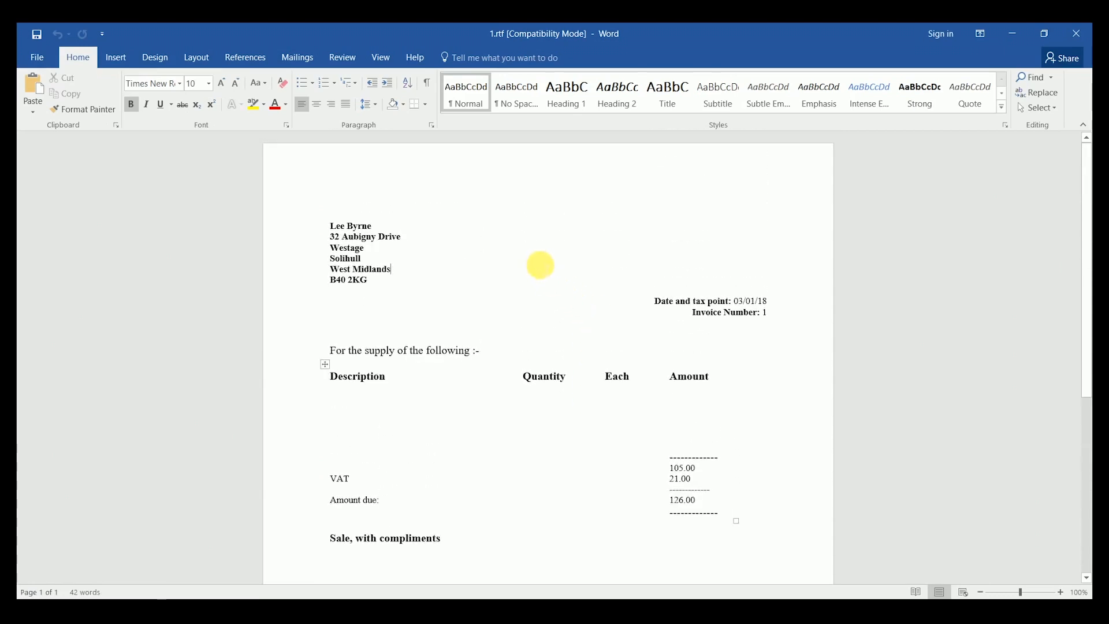
pyautogui.click(251, 609)
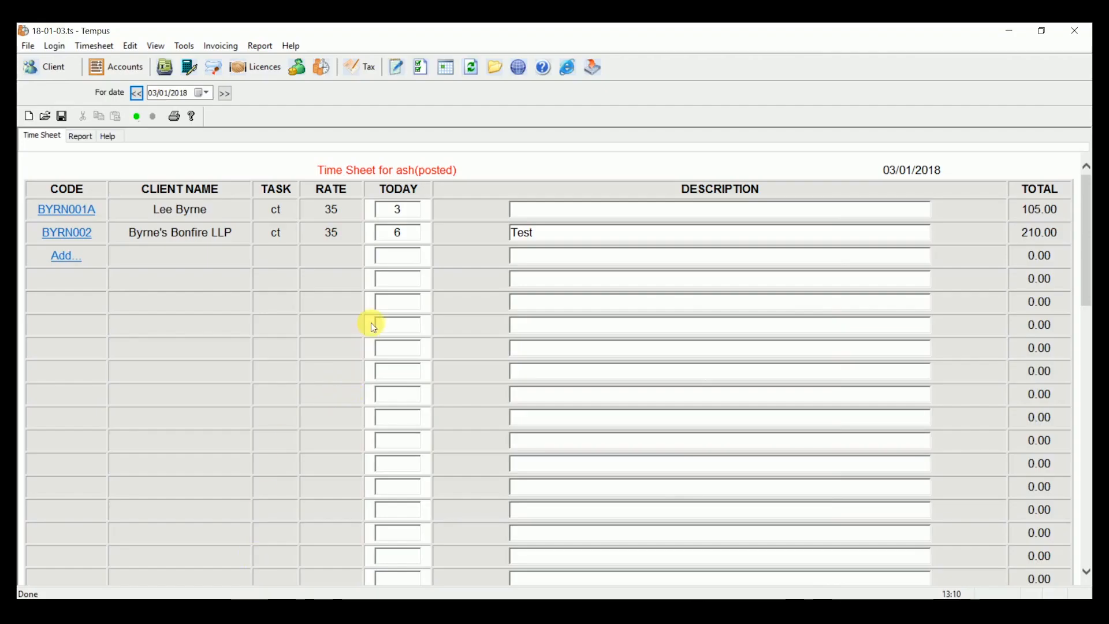